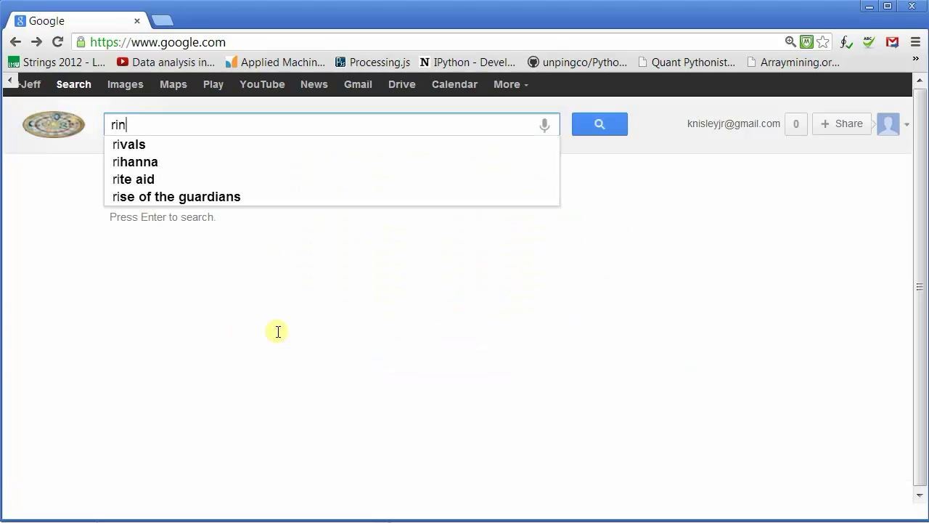
Search Google for 'ring interaction network generator'.
{"action": "type", "text": "g interaction n"}
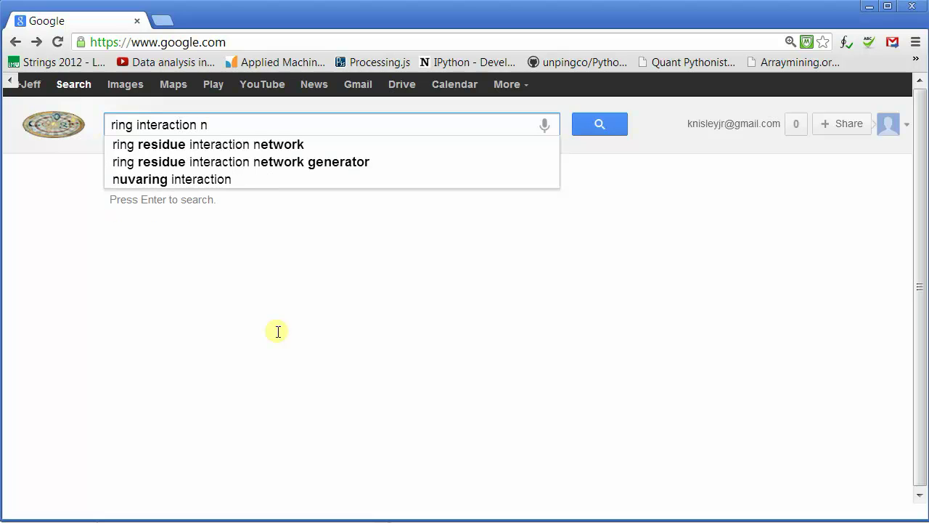
{"action": "type", "text": "etwork gener"}
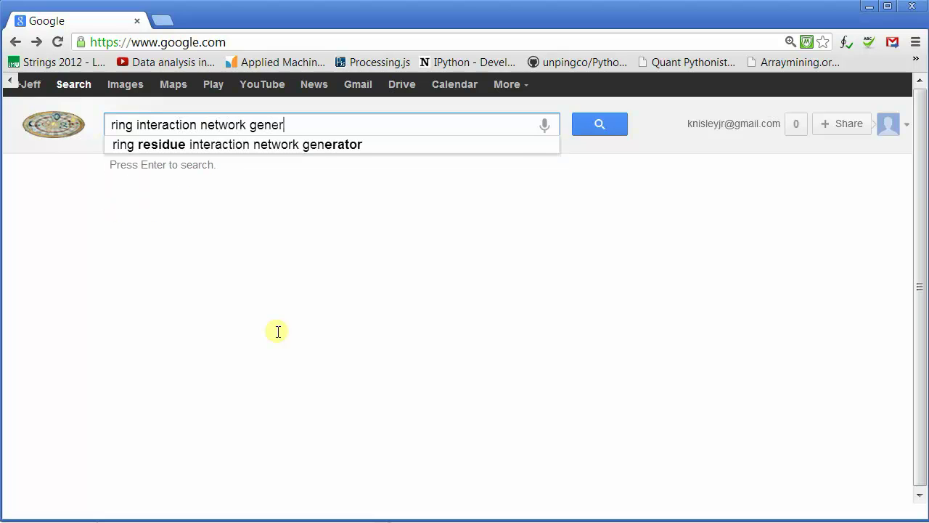
{"action": "type", "text": "ator"}
{"action": "key", "text": "Return"}
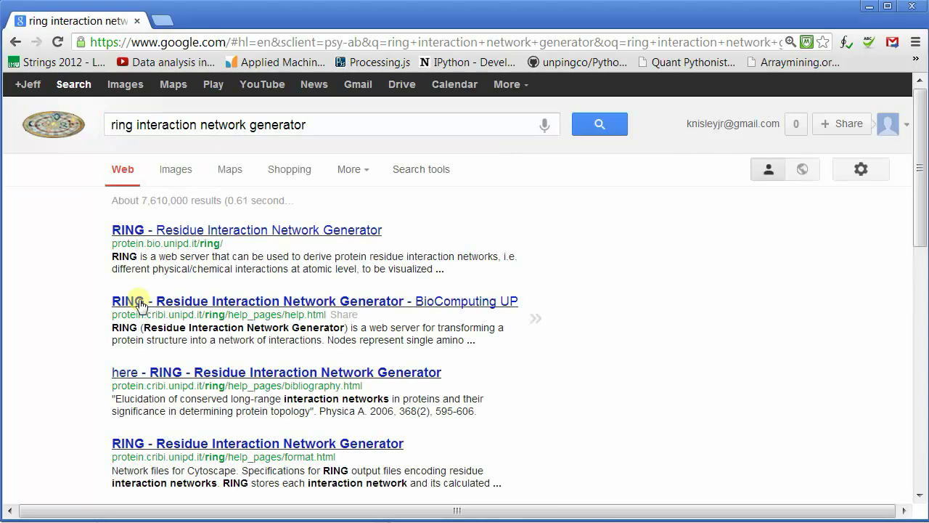
Open the RING web server from the results and submit PDB ID 2bbo.
{"action": "left_click", "coordinate": [318, 230]}
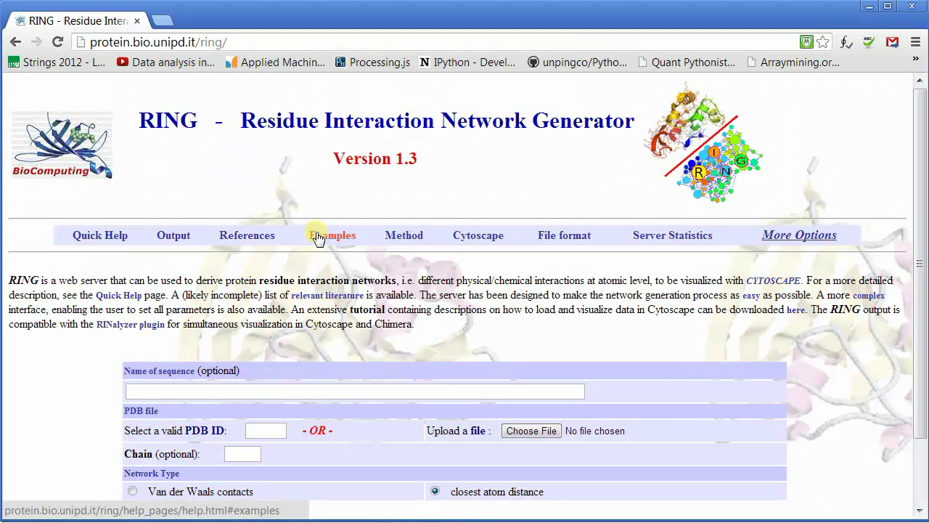
{"action": "scroll", "coordinate": [326, 239], "scroll_direction": "down", "scroll_amount": 2}
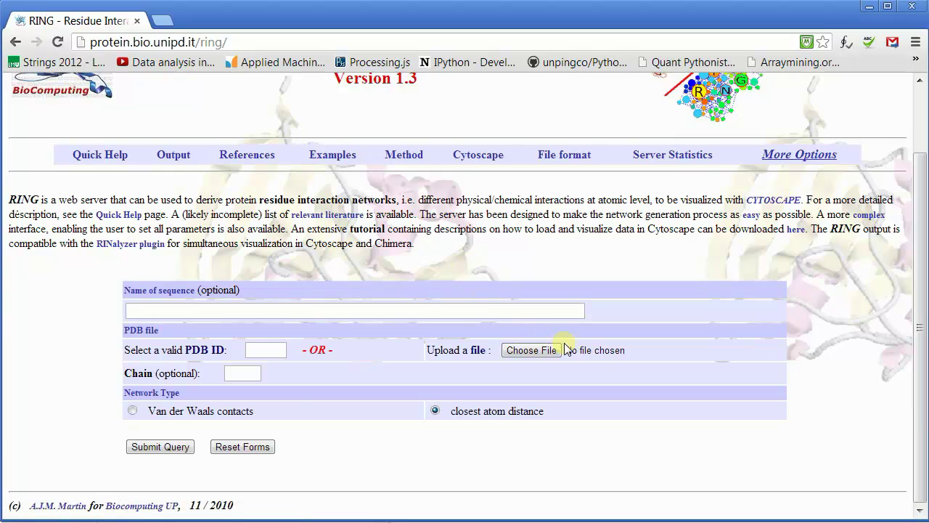
{"action": "left_click", "coordinate": [264, 347]}
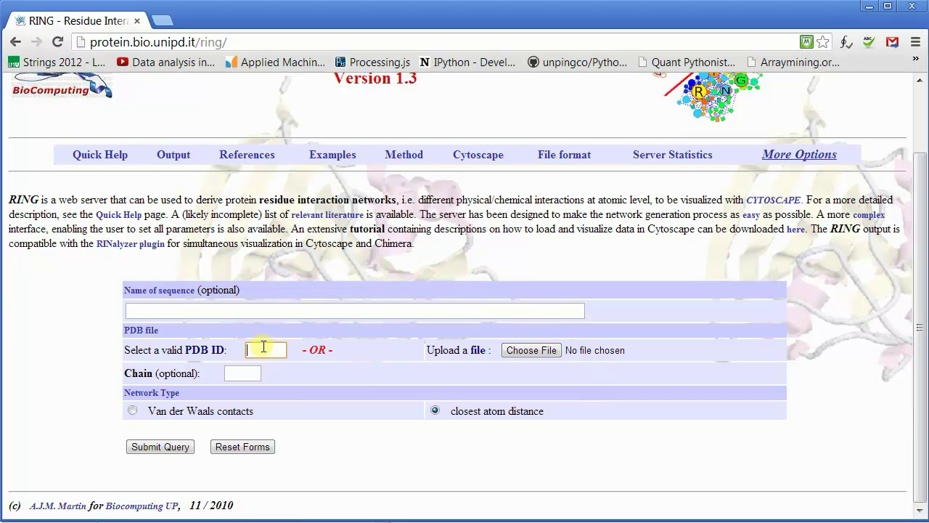
{"action": "type", "text": "2bbo"}
{"action": "left_click", "coordinate": [175, 450]}
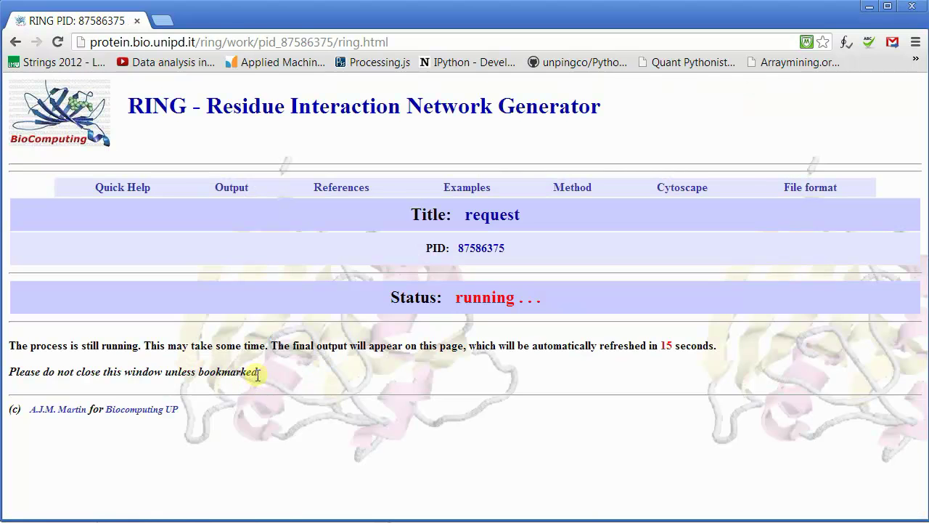
Let the 2bbo job finish, always allowing Java on the site and approving both security warnings.
{"action": "left_click_drag", "start_coordinate": [259, 371], "coordinate": [9, 367]}
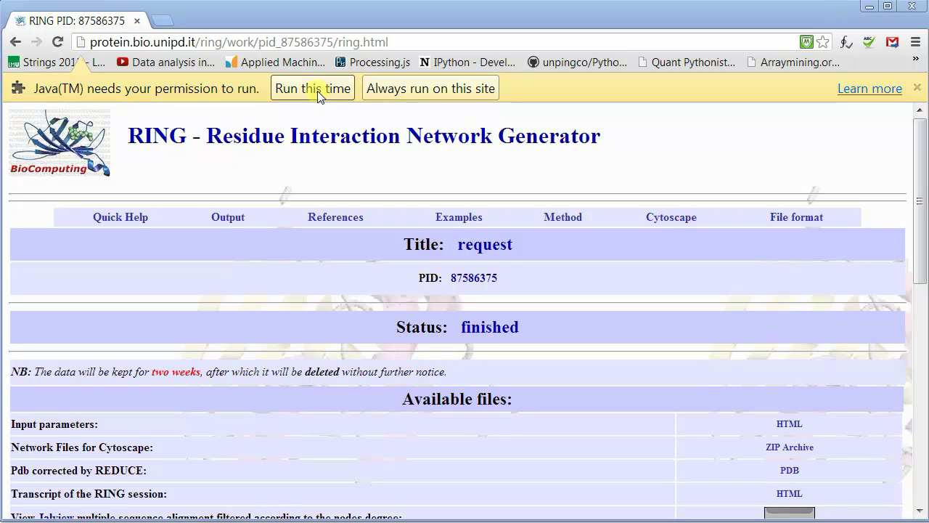
{"action": "left_click", "coordinate": [410, 94]}
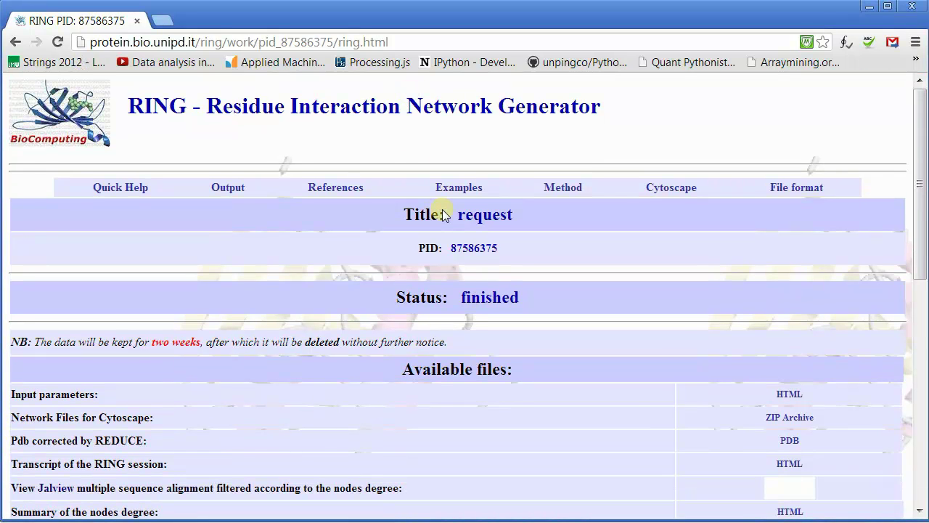
{"action": "left_click_drag", "start_coordinate": [762, 255], "coordinate": [424, 185]}
{"action": "left_click", "coordinate": [570, 331]}
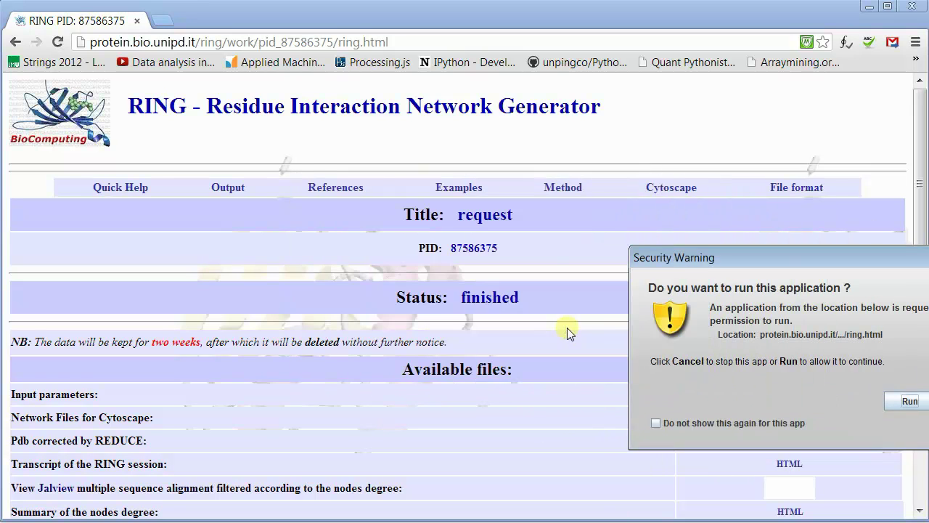
{"action": "left_click_drag", "start_coordinate": [719, 258], "coordinate": [402, 170]}
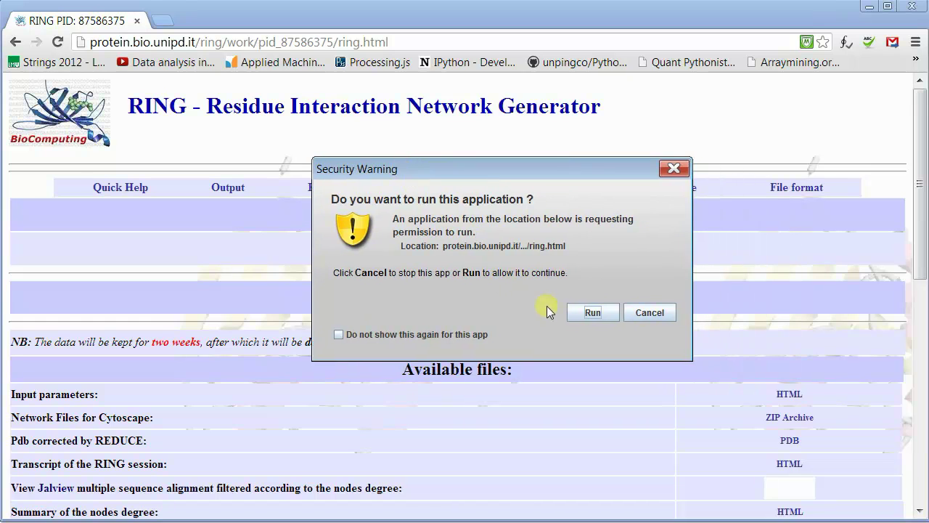
{"action": "left_click", "coordinate": [585, 315]}
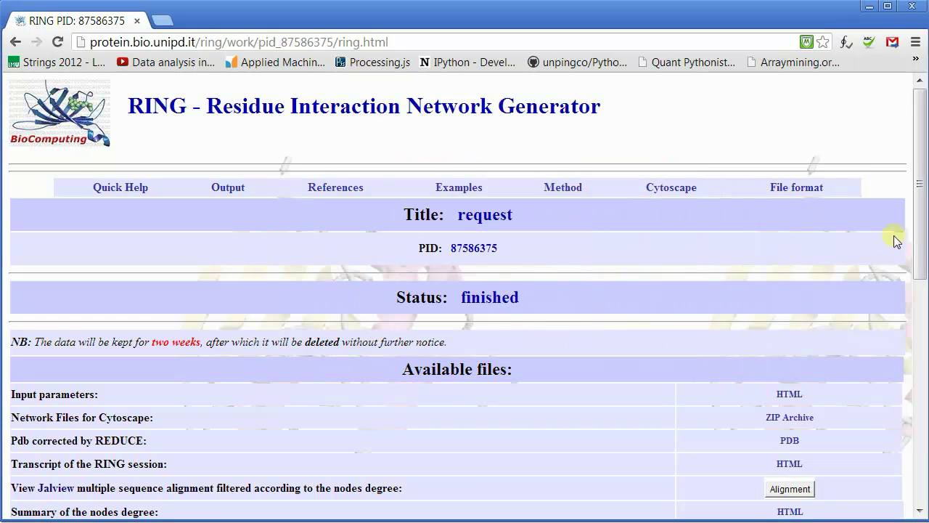
{"action": "left_click_drag", "start_coordinate": [920, 232], "coordinate": [914, 316]}
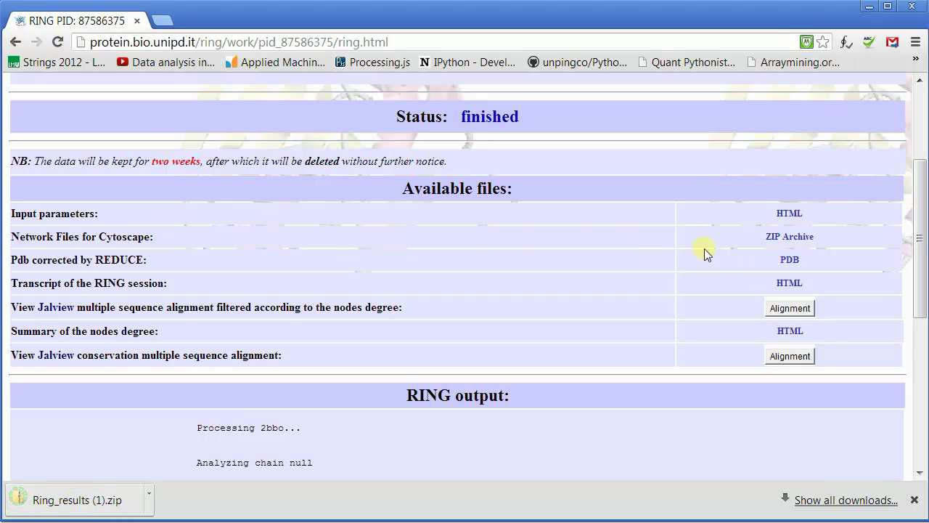
Download the REDUCE-corrected H_2bbo.pdb structure from the available files.
{"action": "left_click", "coordinate": [788, 259]}
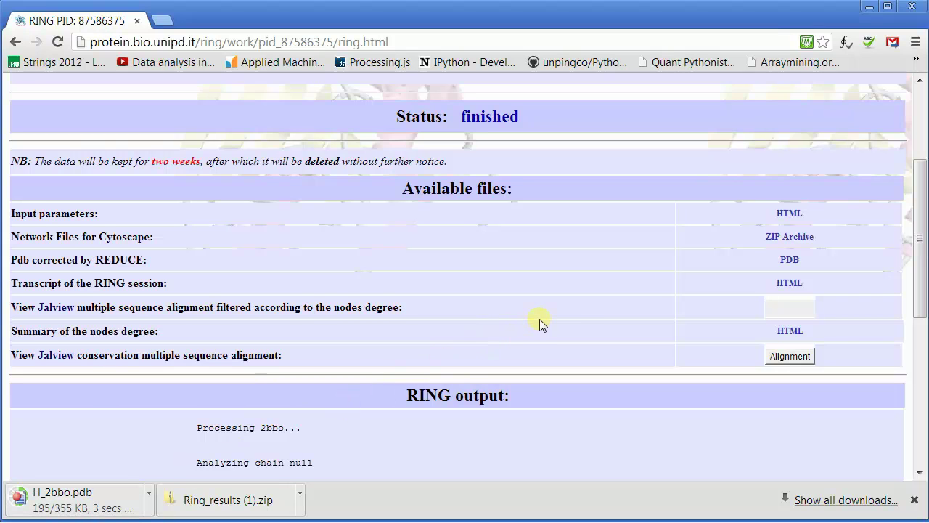
Open Input parameters, Transcript and Summary of nodes degree each in a new tab.
{"action": "right_click", "coordinate": [789, 216]}
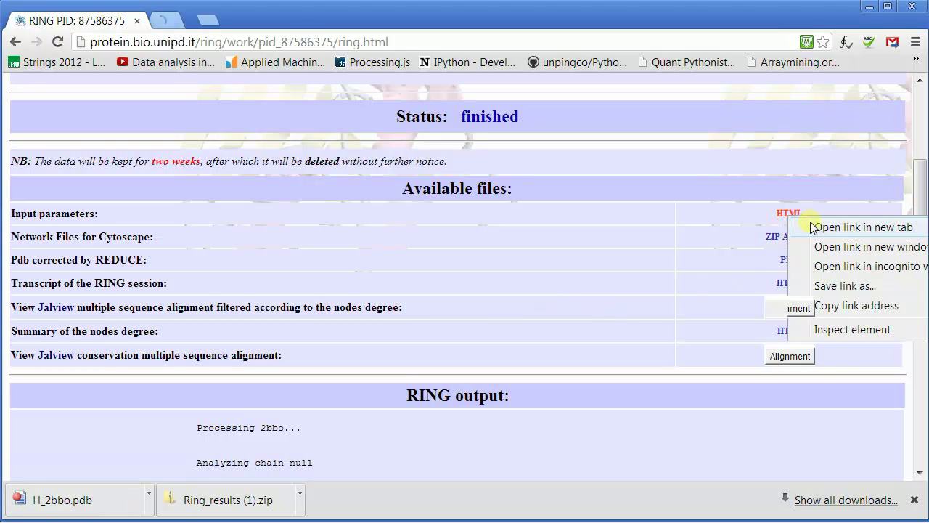
{"action": "left_click", "coordinate": [809, 224]}
{"action": "right_click", "coordinate": [789, 283]}
{"action": "left_click", "coordinate": [813, 292]}
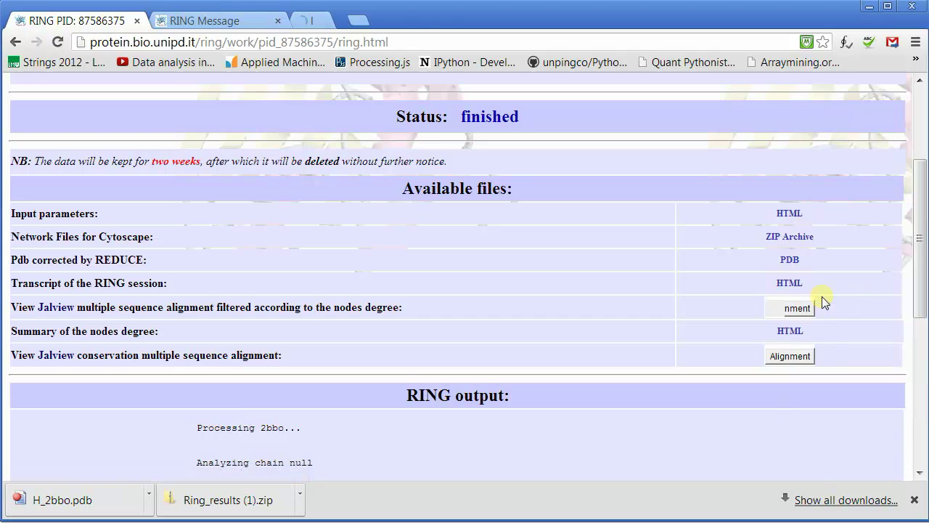
{"action": "right_click", "coordinate": [795, 332]}
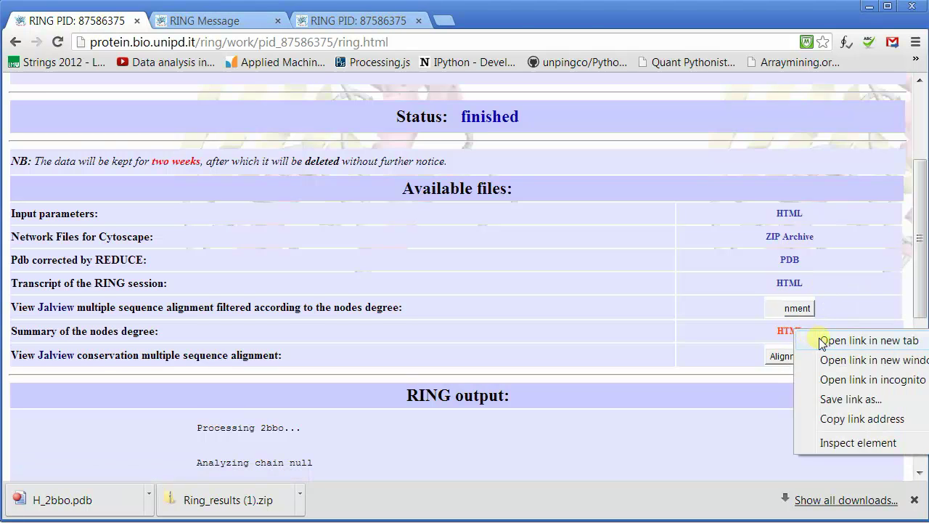
{"action": "left_click", "coordinate": [820, 340]}
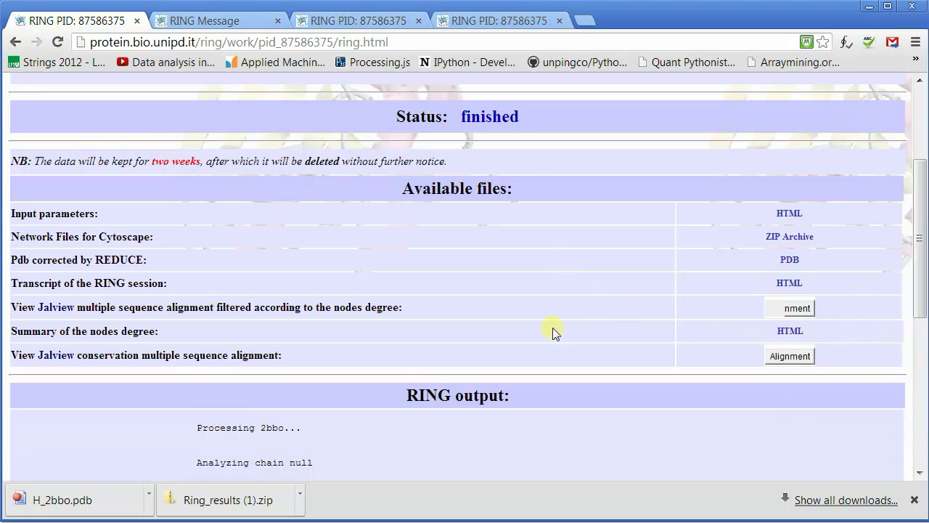
Check the REDUCE step's OK message, then switch to the node-degree summary tab.
{"action": "scroll", "coordinate": [536, 390], "scroll_direction": "down", "scroll_amount": 5}
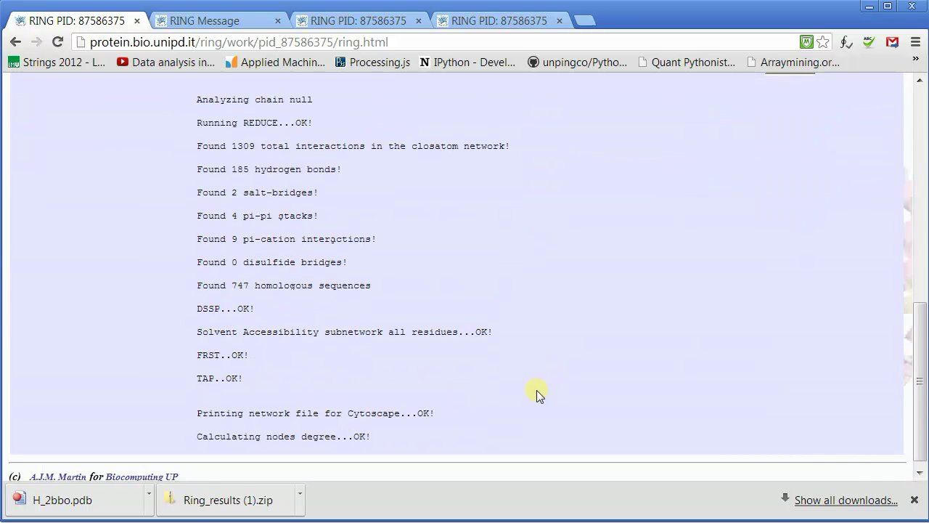
{"action": "scroll", "coordinate": [536, 390], "scroll_direction": "up", "scroll_amount": 1}
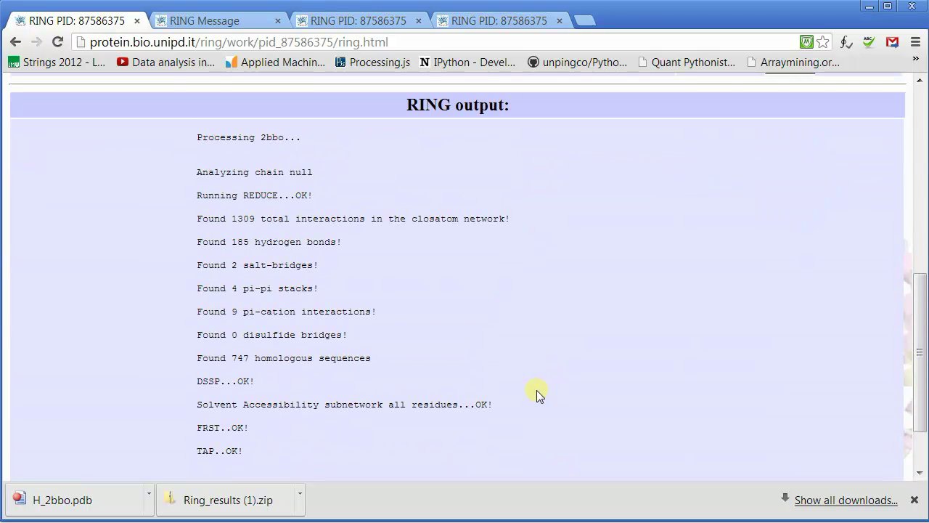
{"action": "left_click_drag", "start_coordinate": [243, 195], "coordinate": [306, 196]}
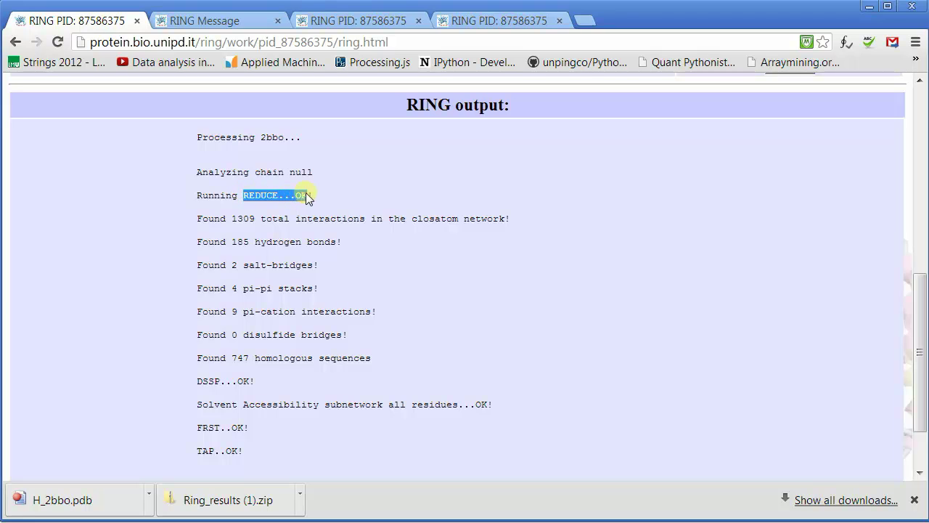
{"action": "left_click", "coordinate": [443, 253]}
{"action": "key", "text": "ctrl+shift+Tab"}
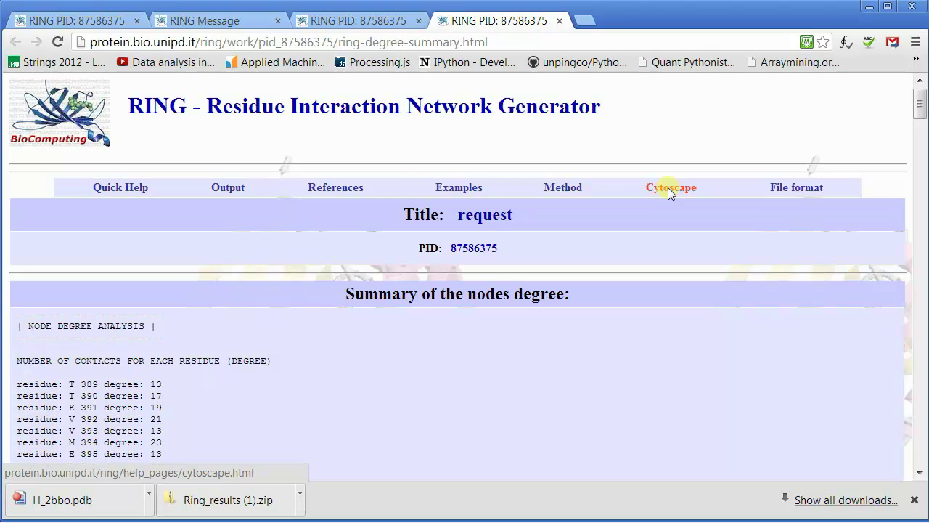
Go to the 'Using Cytoscape with RING' help page and open RINGtutorial.pdf in a new tab.
{"action": "left_click", "coordinate": [667, 187]}
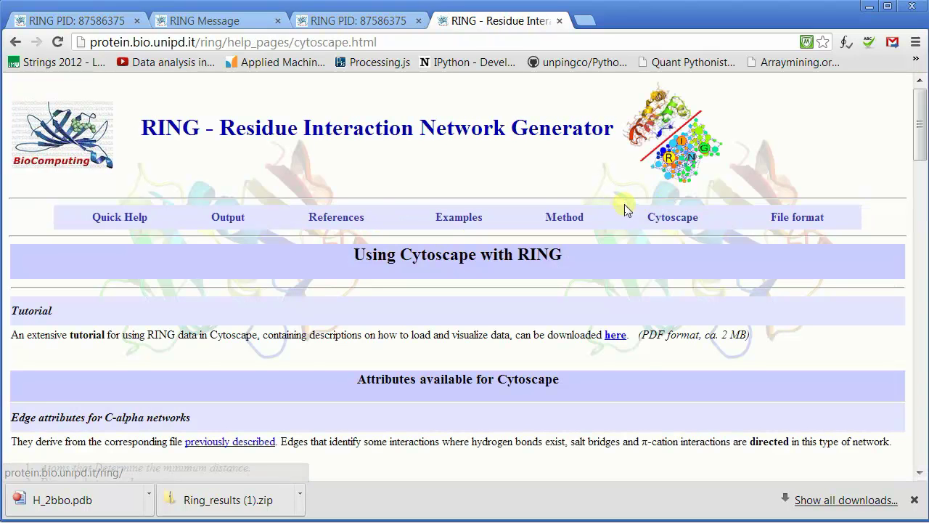
{"action": "scroll", "coordinate": [626, 209], "scroll_direction": "down", "scroll_amount": 3}
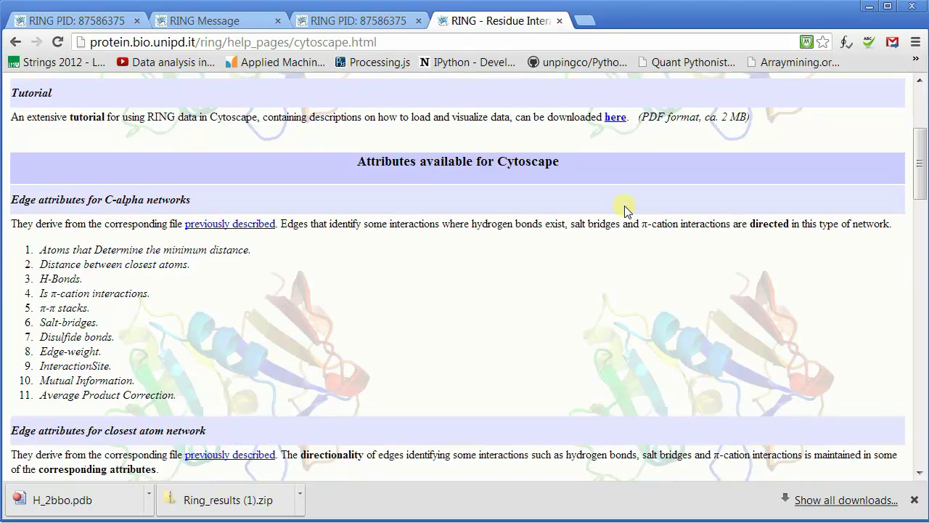
{"action": "left_click_drag", "start_coordinate": [13, 117], "coordinate": [620, 136]}
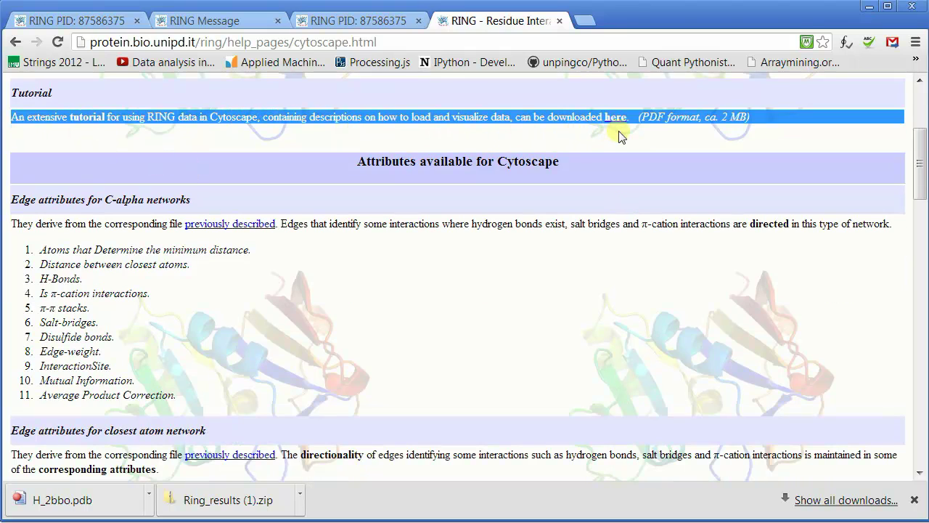
{"action": "left_click", "coordinate": [617, 143]}
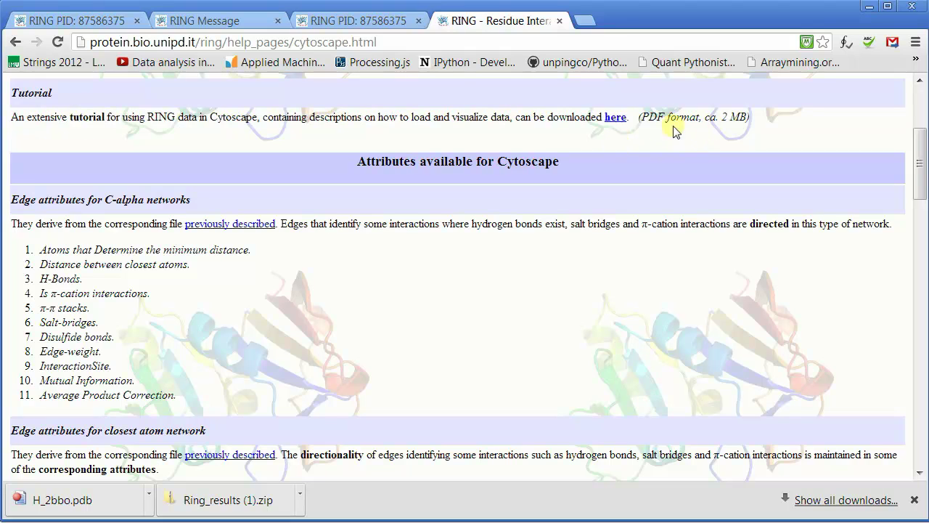
{"action": "right_click", "coordinate": [612, 122]}
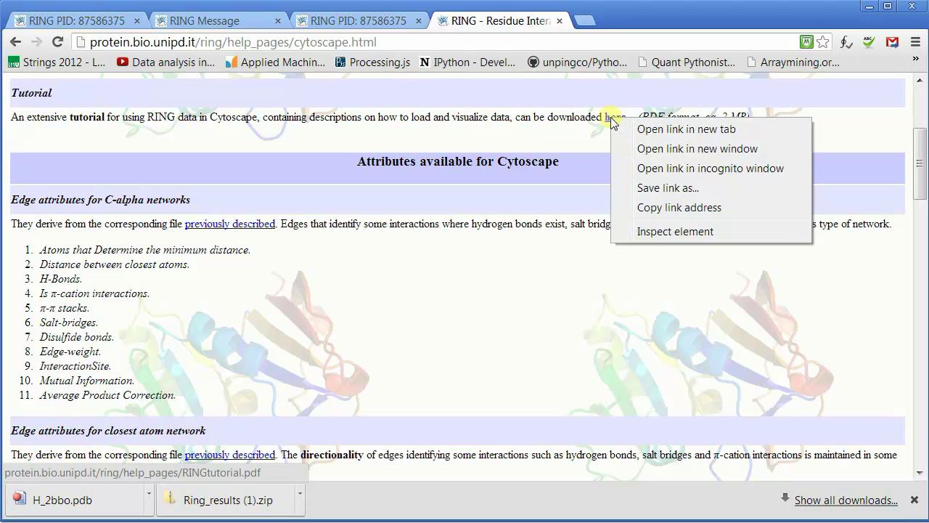
{"action": "left_click", "coordinate": [639, 132]}
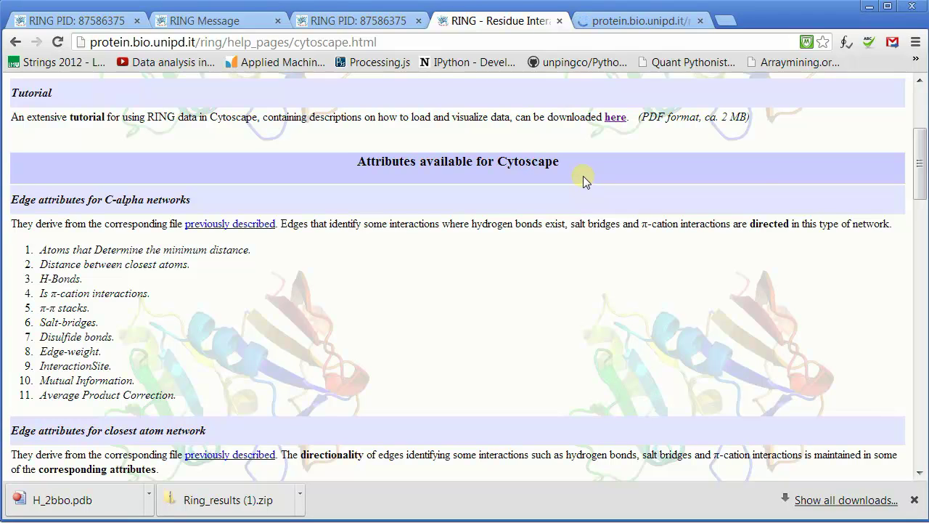
{"action": "scroll", "coordinate": [583, 178], "scroll_direction": "up", "scroll_amount": 3}
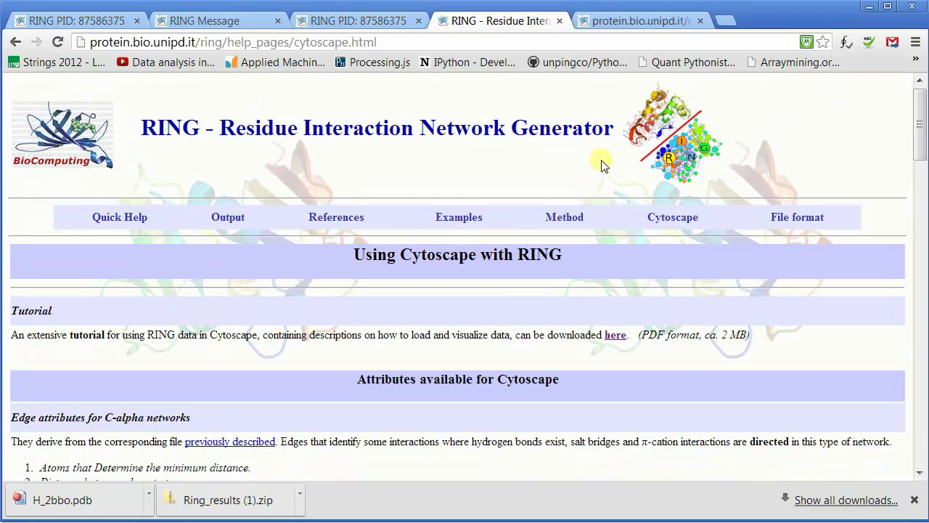
Page through the RINGtutorial.pdf tutorial, then open the downloaded Ring_results (1).zip.
{"action": "left_click", "coordinate": [614, 28]}
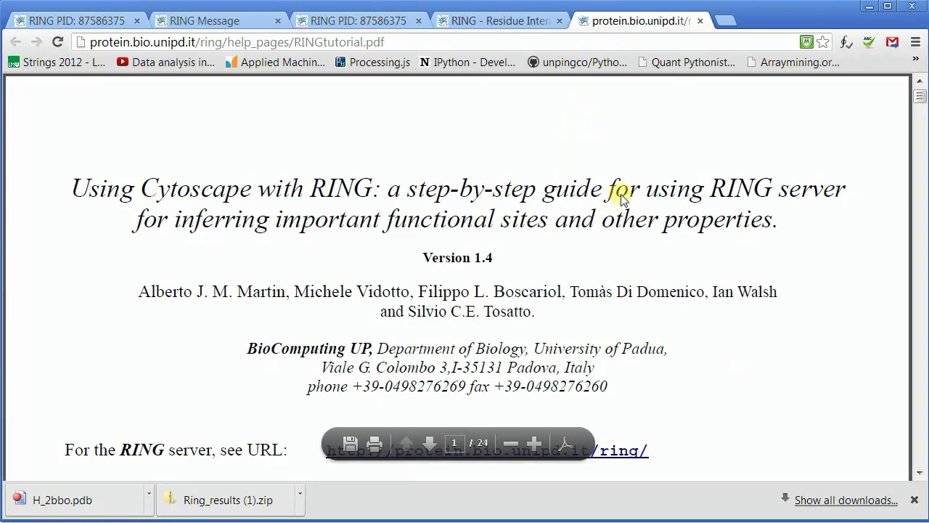
{"action": "scroll", "coordinate": [626, 209], "scroll_direction": "down", "scroll_amount": 3}
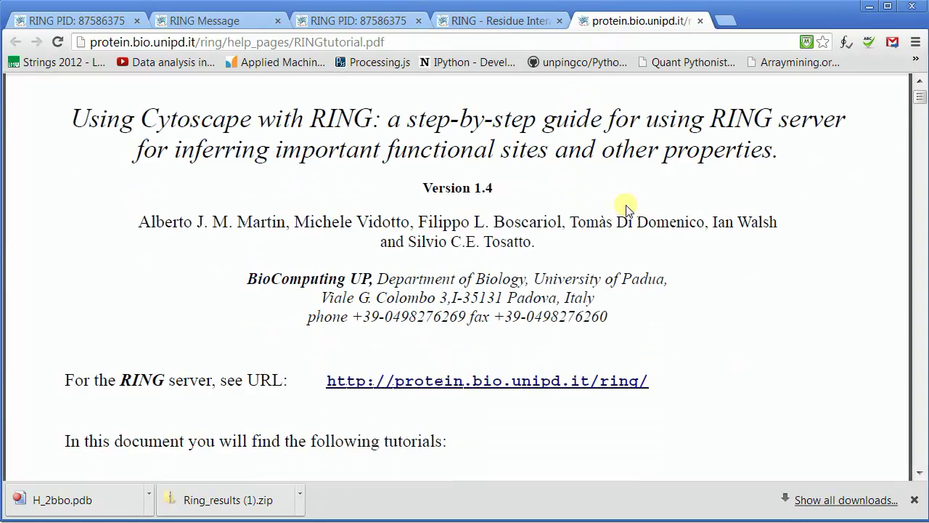
{"action": "scroll", "coordinate": [628, 210], "scroll_direction": "down", "scroll_amount": 2}
{"action": "scroll", "coordinate": [628, 210], "scroll_direction": "down", "scroll_amount": 1}
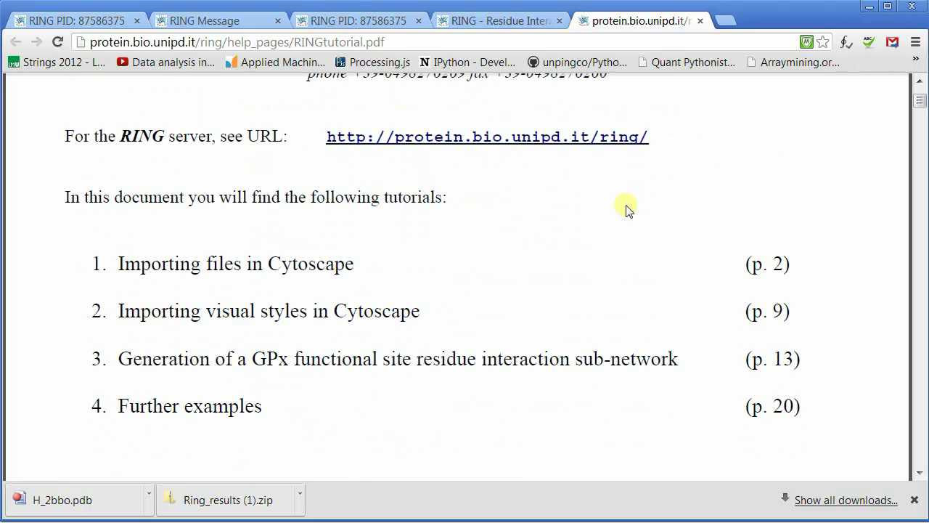
{"action": "scroll", "coordinate": [628, 210], "scroll_direction": "down", "scroll_amount": 10}
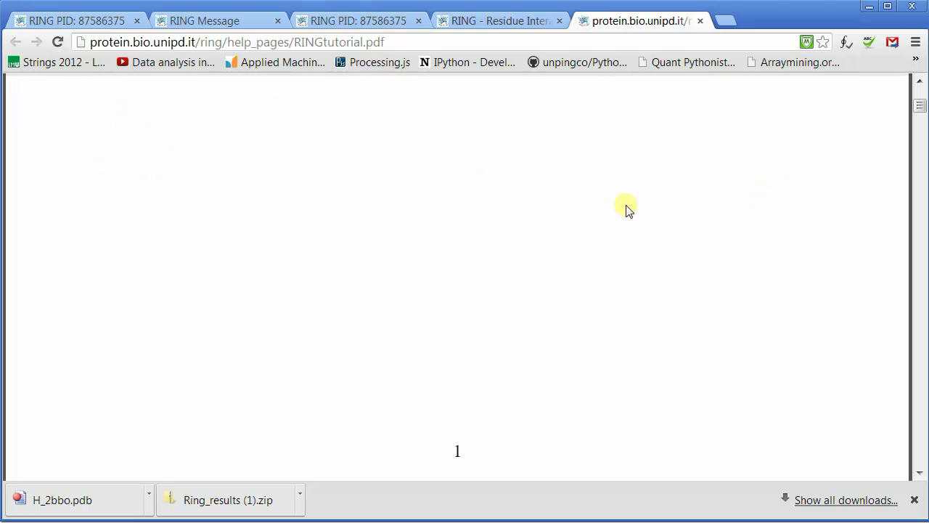
{"action": "scroll", "coordinate": [628, 209], "scroll_direction": "down", "scroll_amount": 10}
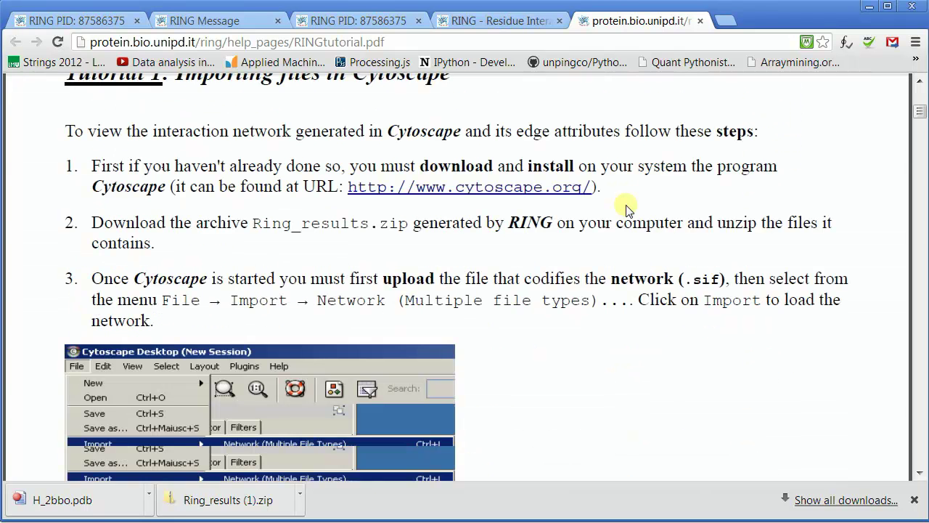
{"action": "scroll", "coordinate": [628, 209], "scroll_direction": "down", "scroll_amount": 5}
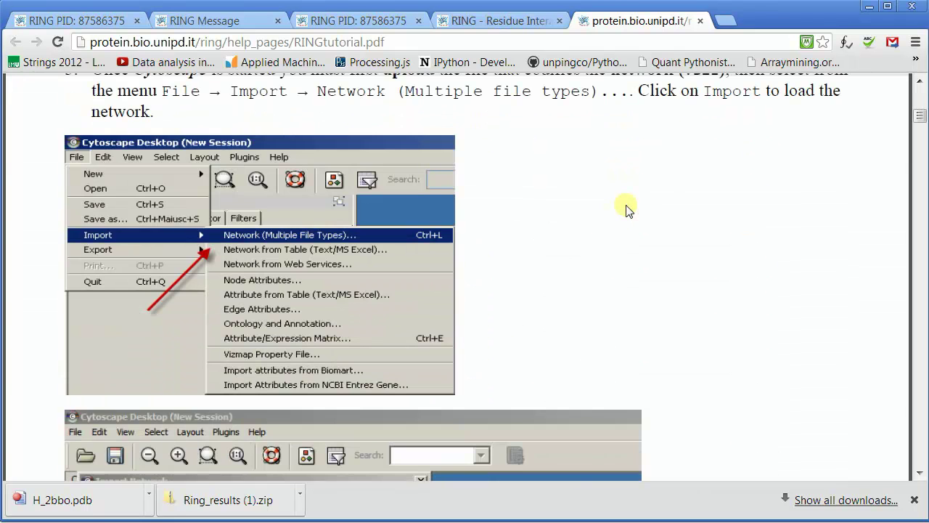
{"action": "scroll", "coordinate": [628, 210], "scroll_direction": "down", "scroll_amount": 6}
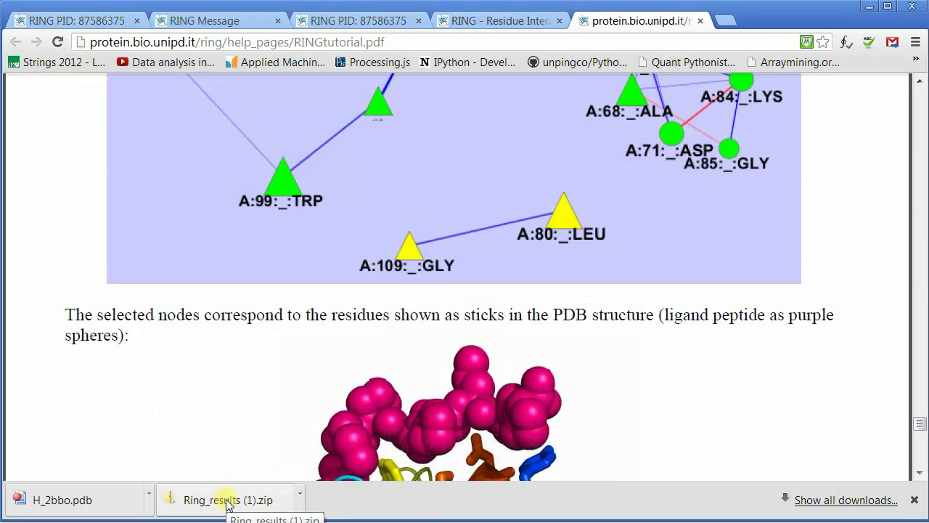
{"action": "left_click", "coordinate": [227, 501]}
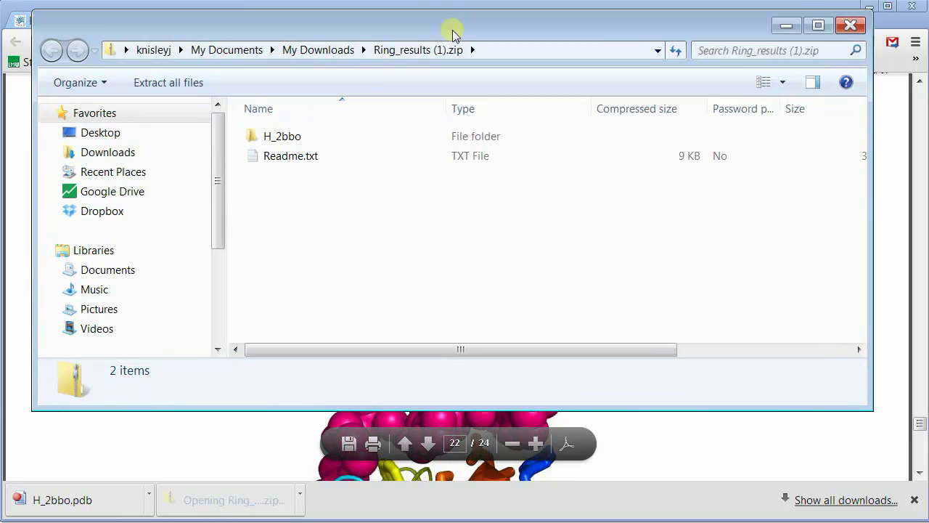
Extract all files from Ring_results (1).zip into the suggested Ring_results (1) folder.
{"action": "left_click_drag", "start_coordinate": [452, 29], "coordinate": [420, 25]}
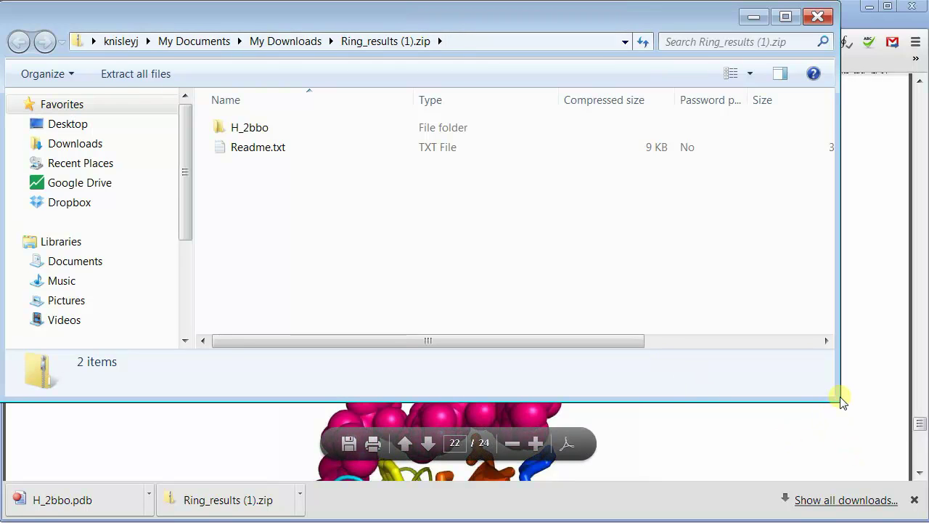
{"action": "left_click_drag", "start_coordinate": [841, 400], "coordinate": [926, 520]}
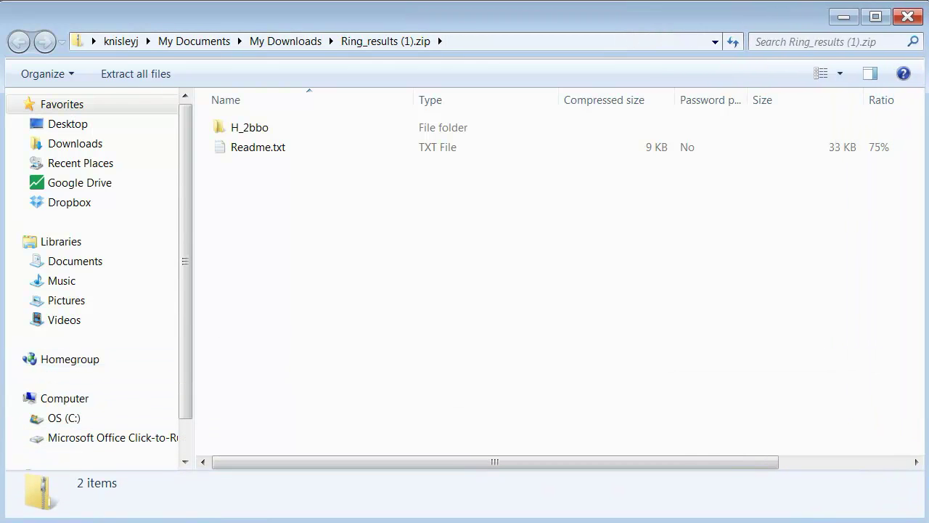
{"action": "left_click", "coordinate": [148, 75]}
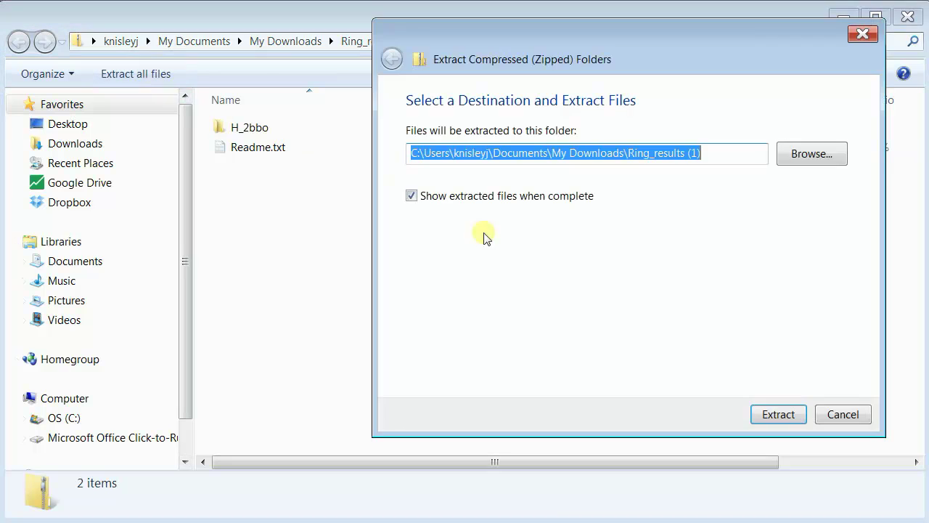
{"action": "left_click", "coordinate": [765, 410]}
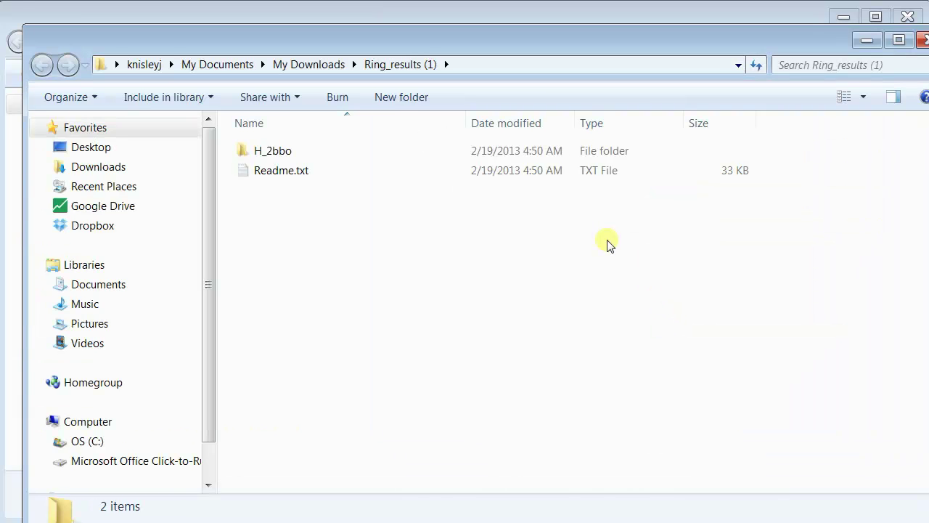
{"action": "left_click_drag", "start_coordinate": [513, 42], "coordinate": [489, 17]}
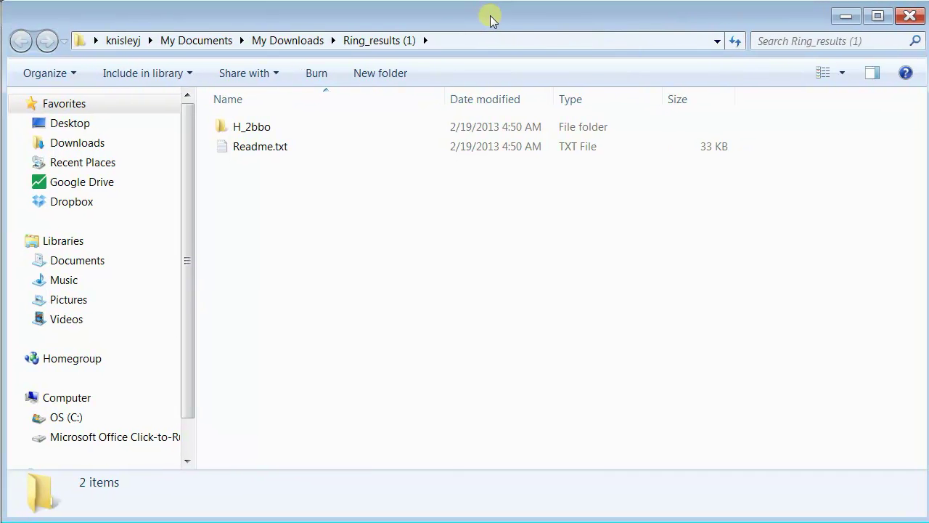
{"action": "right_click", "coordinate": [279, 149]}
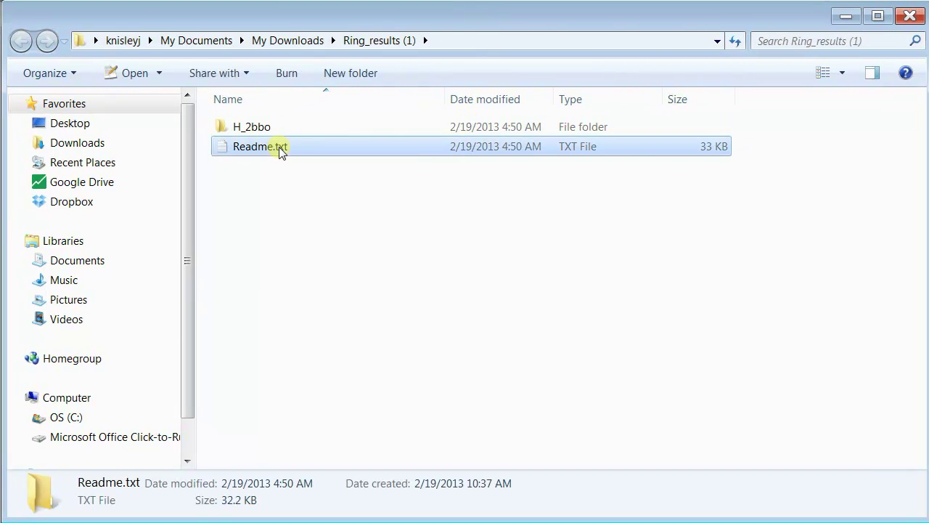
{"action": "left_click", "coordinate": [347, 253]}
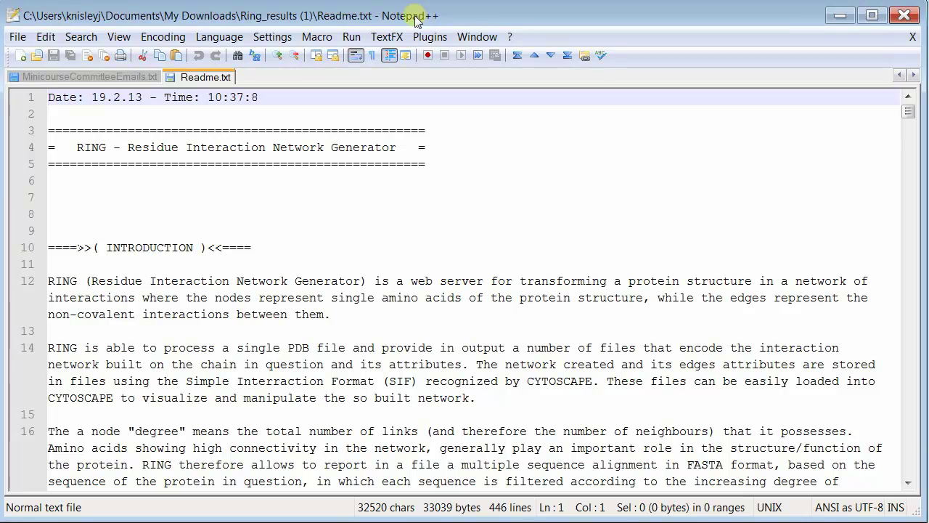
{"action": "scroll", "coordinate": [472, 215], "scroll_direction": "down", "scroll_amount": 1}
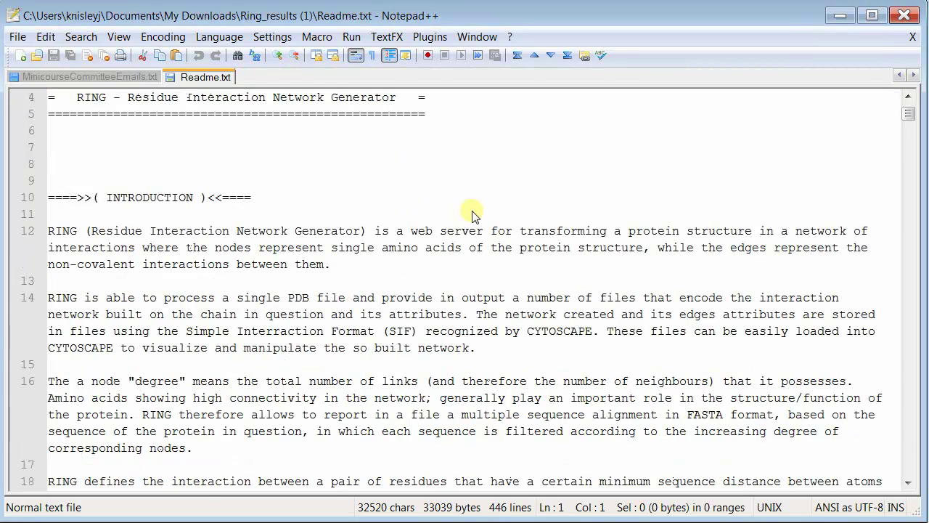
{"action": "scroll", "coordinate": [472, 216], "scroll_direction": "down", "scroll_amount": 4}
{"action": "scroll", "coordinate": [475, 205], "scroll_direction": "down", "scroll_amount": 20}
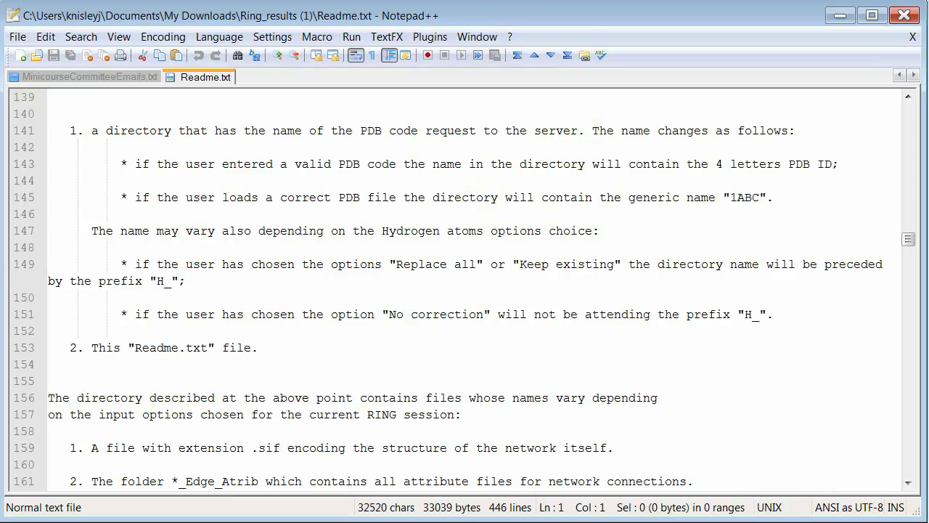
{"action": "right_click", "coordinate": [160, 522]}
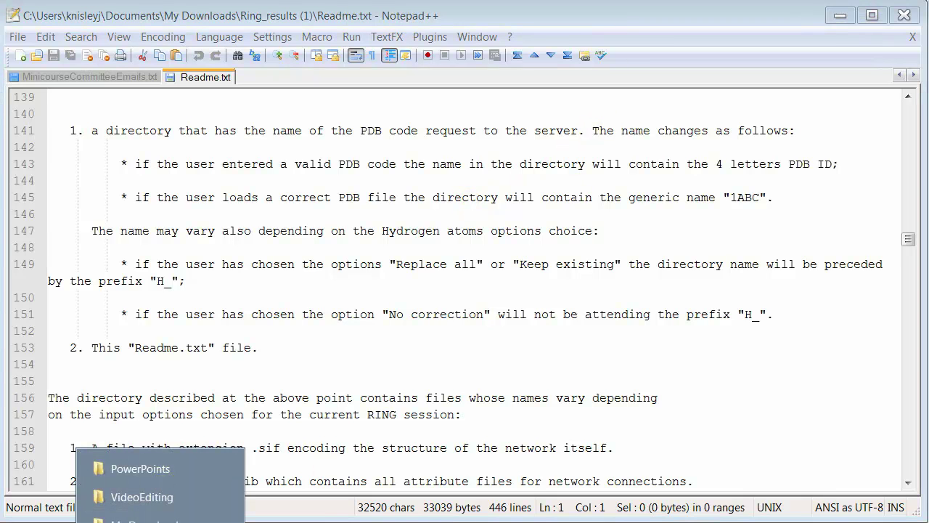
Open the Closest_allHB_Edge_Atrib APC.ne file from H_2bbo in Notepad++.
{"action": "key", "text": "Escape"}
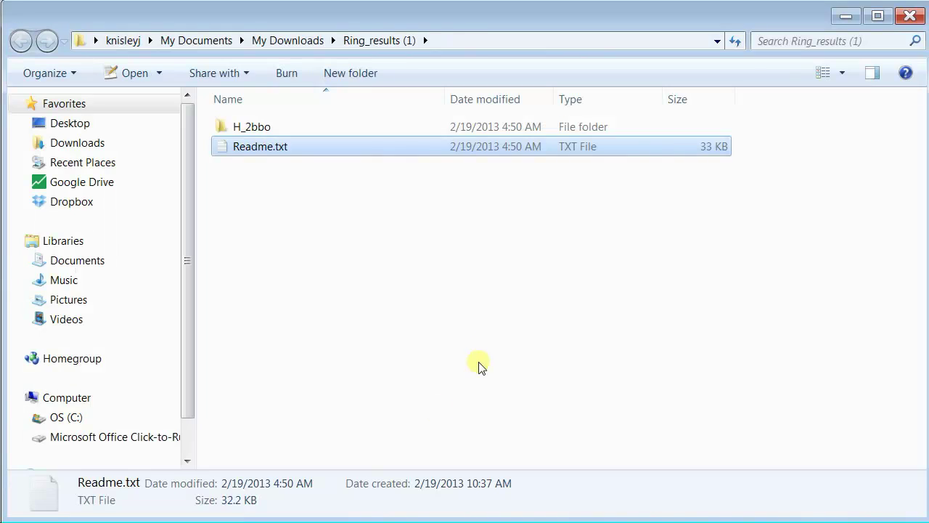
{"action": "double_click", "coordinate": [258, 130]}
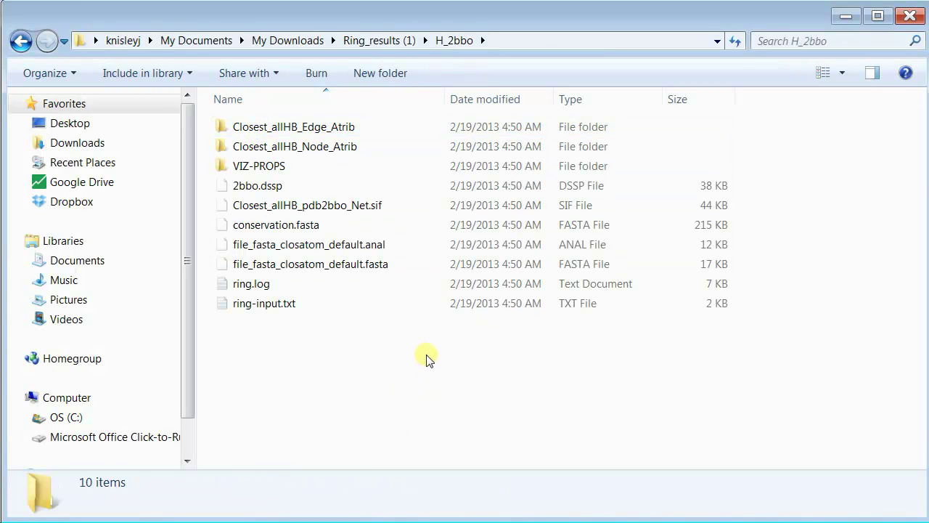
{"action": "left_click", "coordinate": [336, 147]}
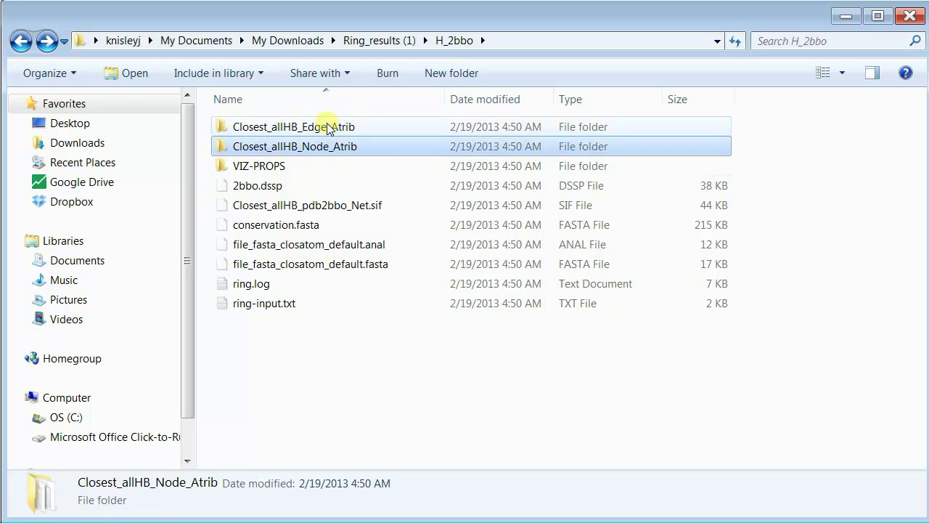
{"action": "double_click", "coordinate": [328, 128]}
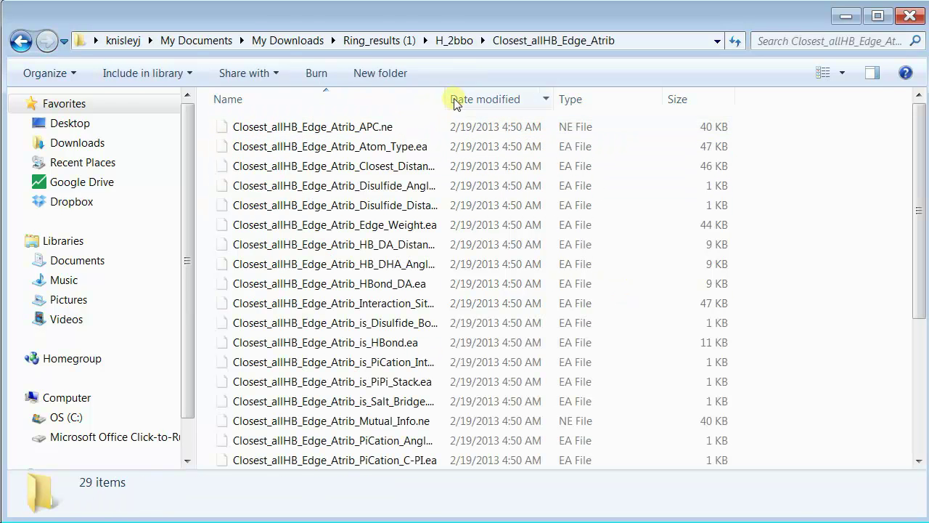
{"action": "right_click", "coordinate": [356, 128]}
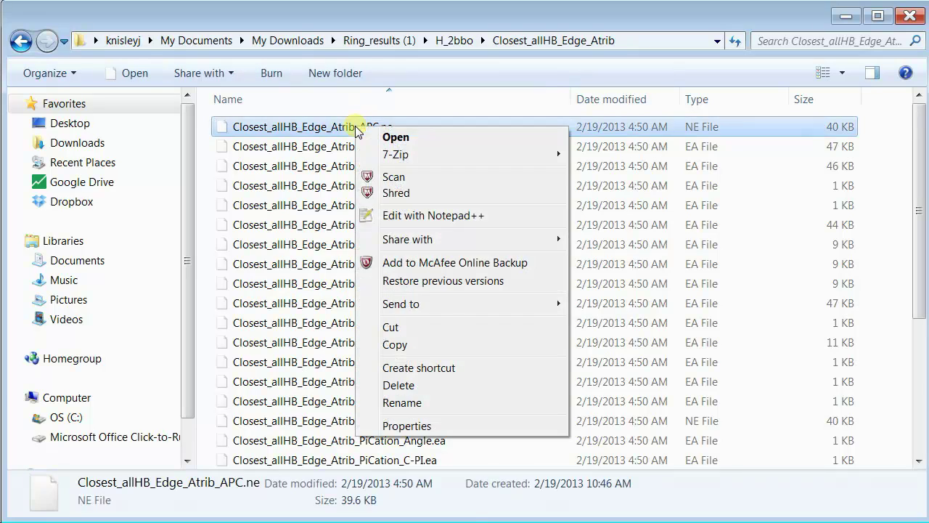
{"action": "left_click", "coordinate": [415, 215]}
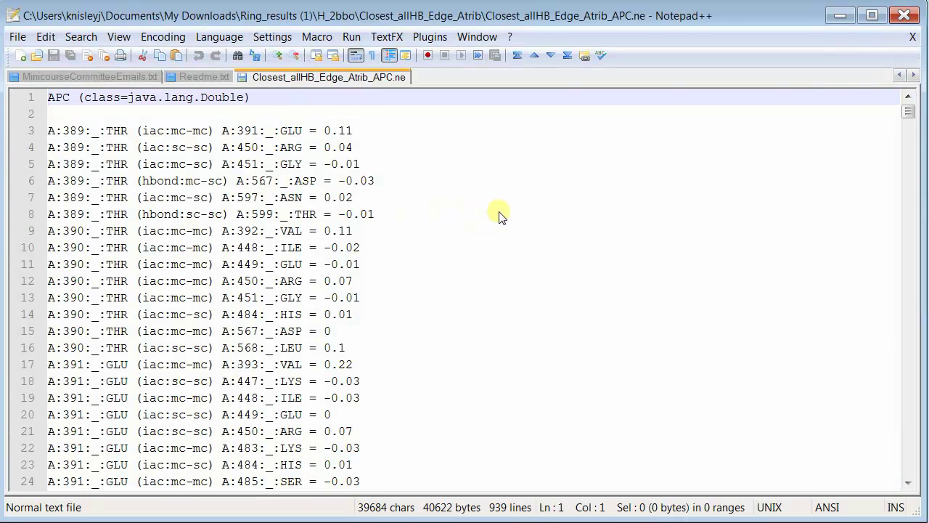
{"action": "scroll", "coordinate": [499, 216], "scroll_direction": "down", "scroll_amount": 16}
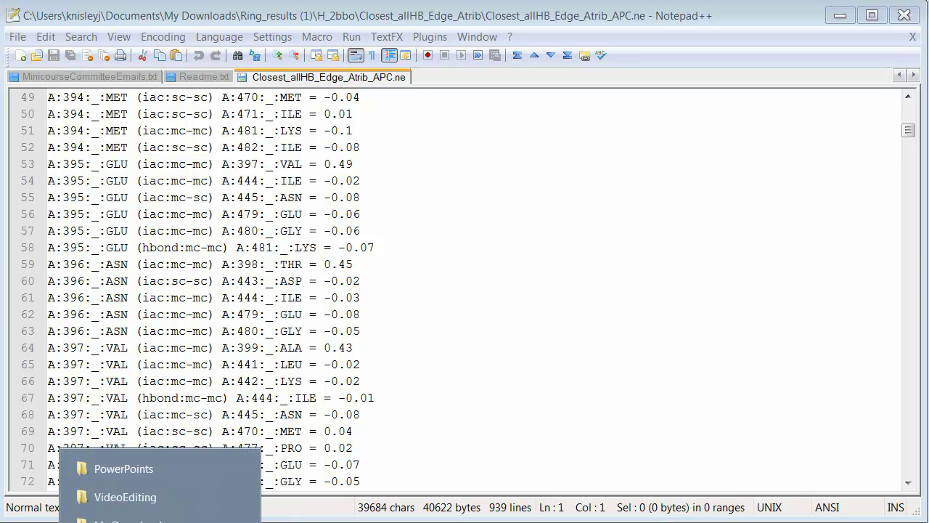
View the Bfactor node attribute file in Notepad++, then select Closest_allHB_pdb2bbo_Net.sif in H_2bbo.
{"action": "key", "text": "alt+Tab"}
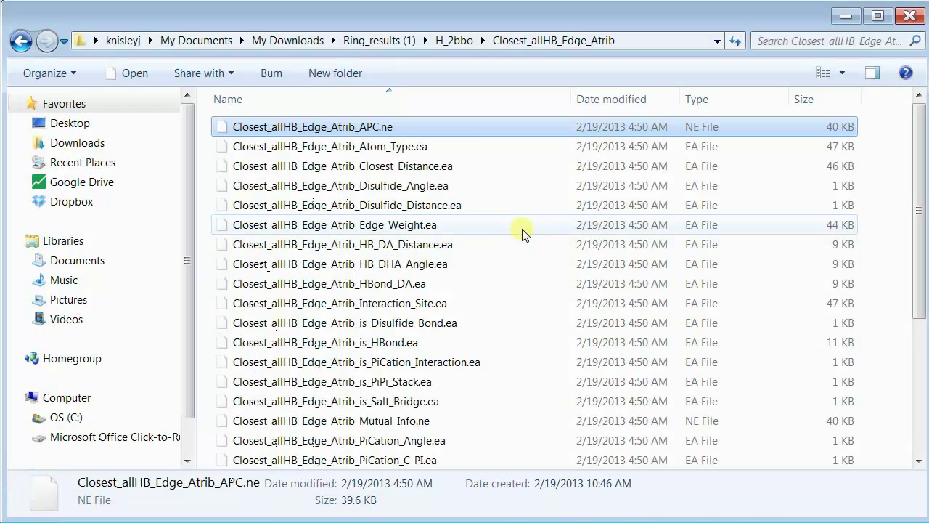
{"action": "left_click", "coordinate": [21, 41]}
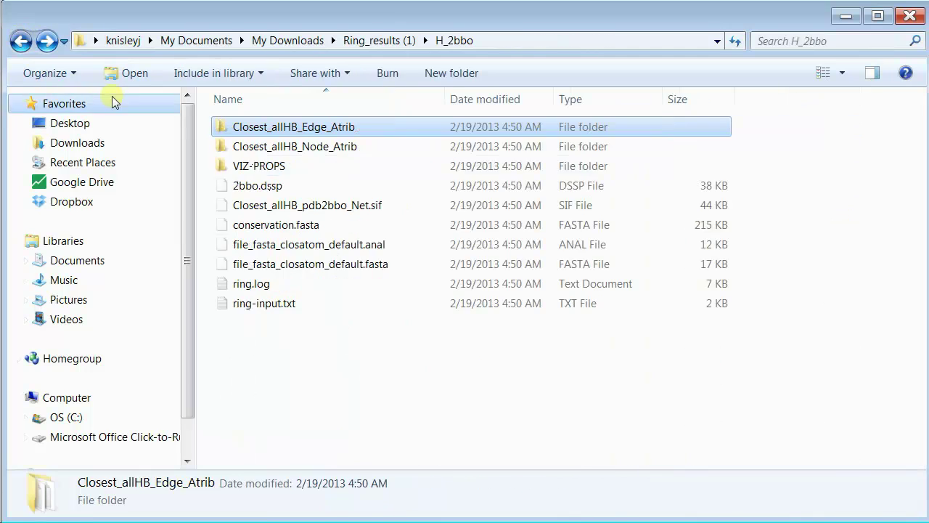
{"action": "double_click", "coordinate": [307, 148]}
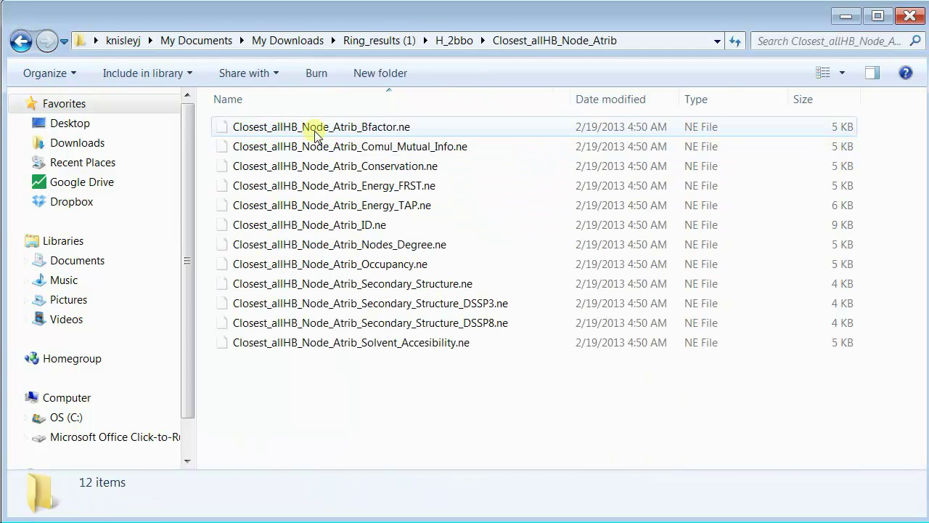
{"action": "left_click", "coordinate": [312, 127]}
{"action": "right_click", "coordinate": [315, 129]}
{"action": "left_click", "coordinate": [394, 217]}
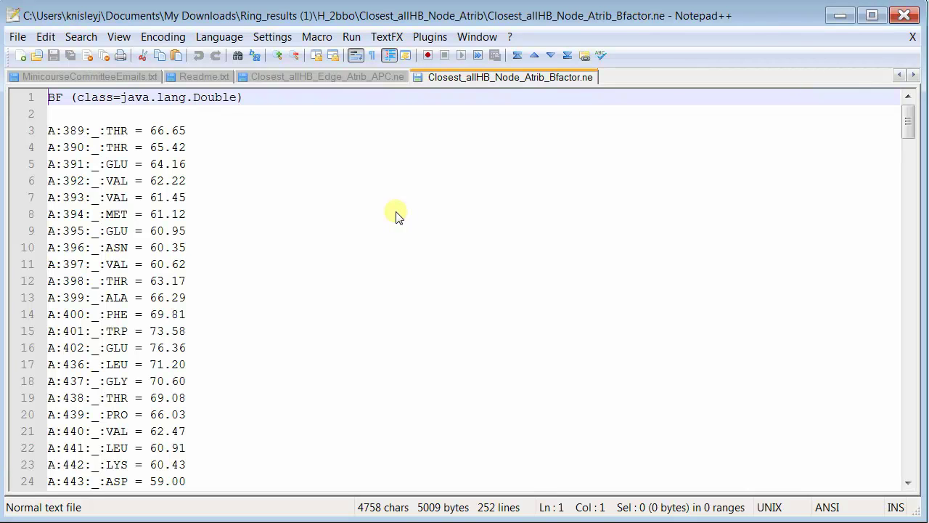
{"action": "scroll", "coordinate": [396, 215], "scroll_direction": "down", "scroll_amount": 2}
{"action": "key", "text": "alt+Tab"}
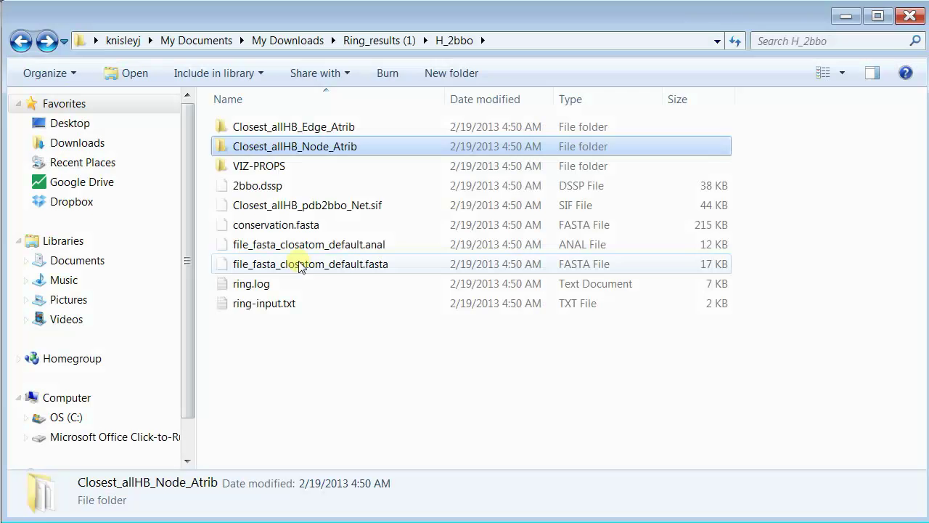
{"action": "left_click", "coordinate": [332, 209]}
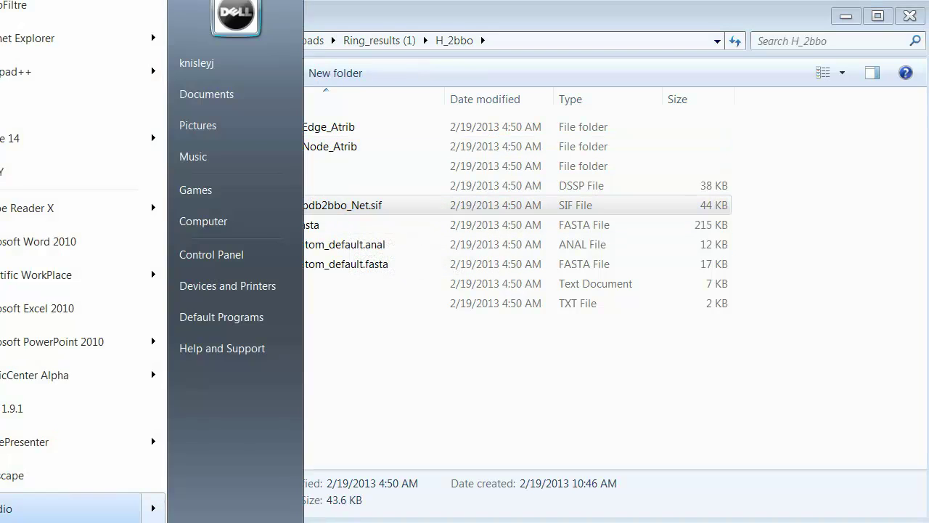
Launch Cytoscape 2.8.3 and go to File > Import in the new session.
{"action": "left_click", "coordinate": [41, 481]}
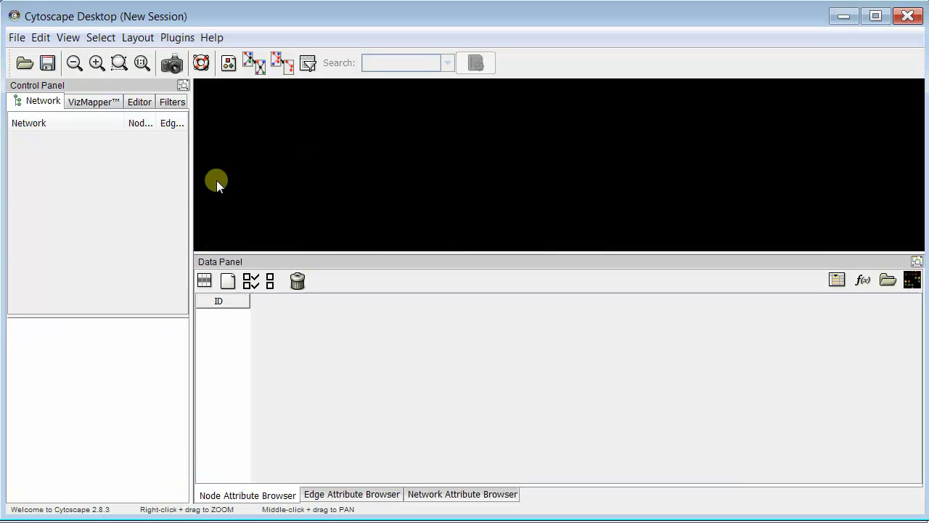
{"action": "left_click", "coordinate": [17, 42]}
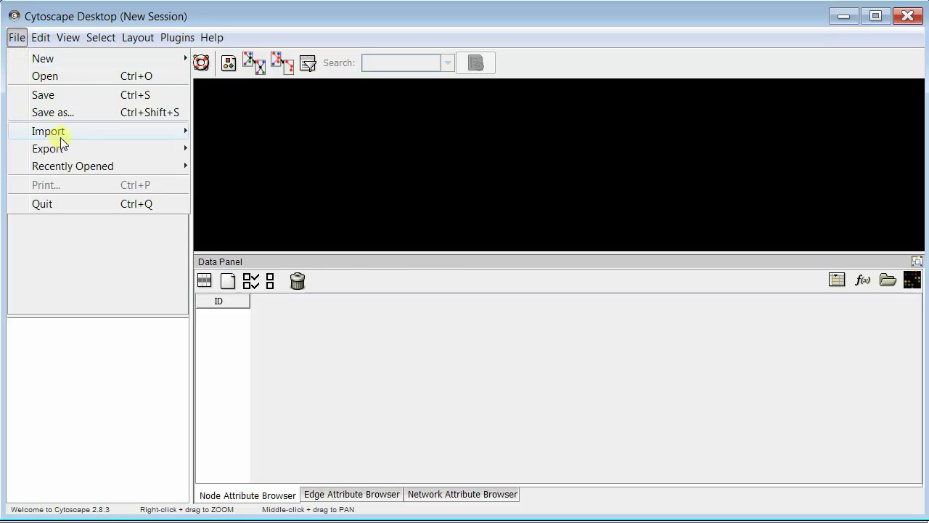
{"action": "mouse_move", "coordinate": [109, 137]}
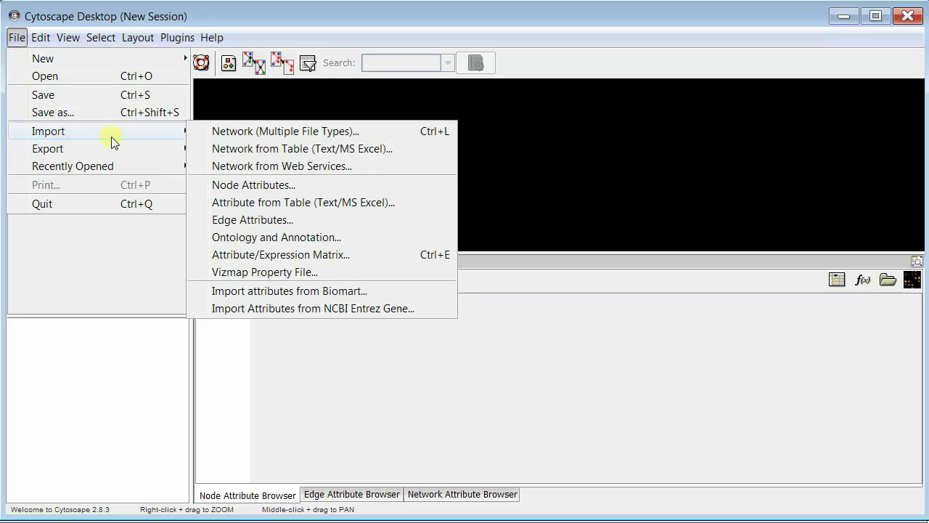
Import Closest_allHB_pdb2bbo_Net.sif from Ring_results (1) > H_2bbo as a 249-node, 1,309-edge network.
{"action": "left_click", "coordinate": [331, 134]}
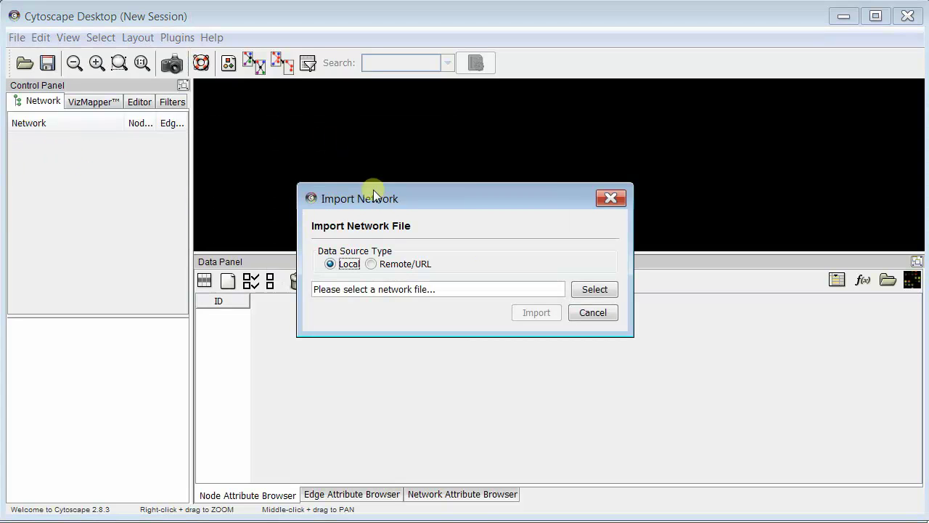
{"action": "left_click", "coordinate": [593, 289]}
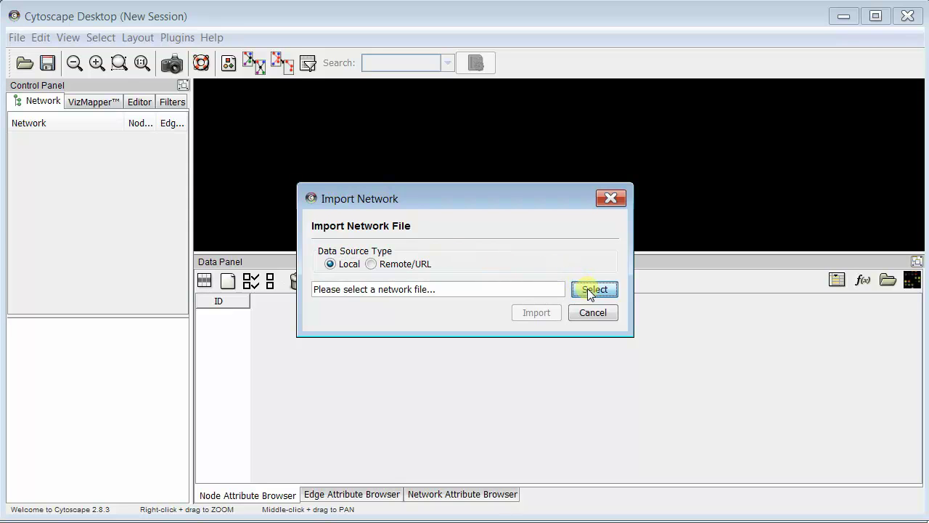
{"action": "double_click", "coordinate": [272, 228]}
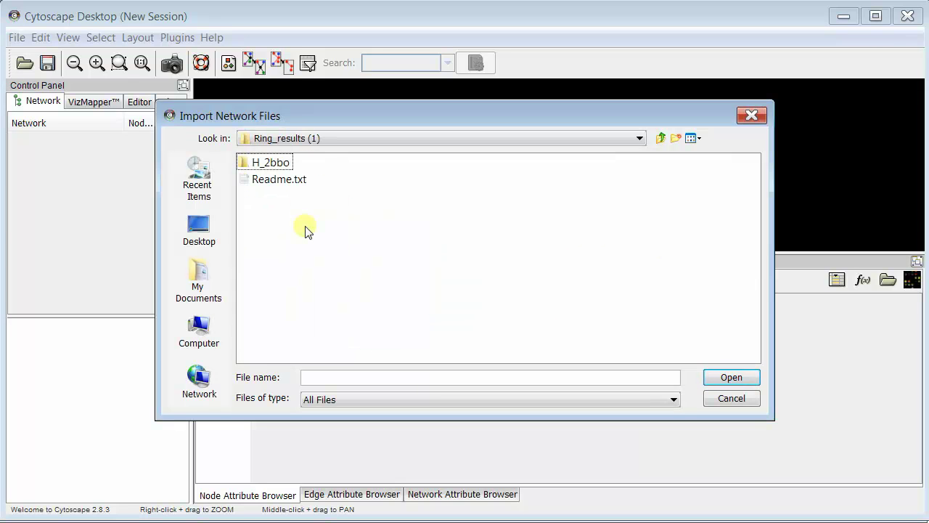
{"action": "double_click", "coordinate": [275, 164]}
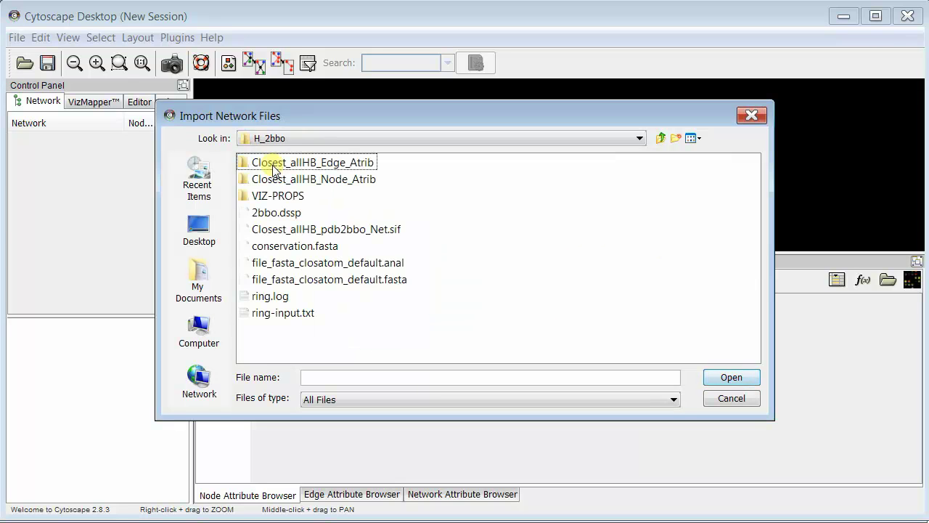
{"action": "left_click", "coordinate": [318, 230]}
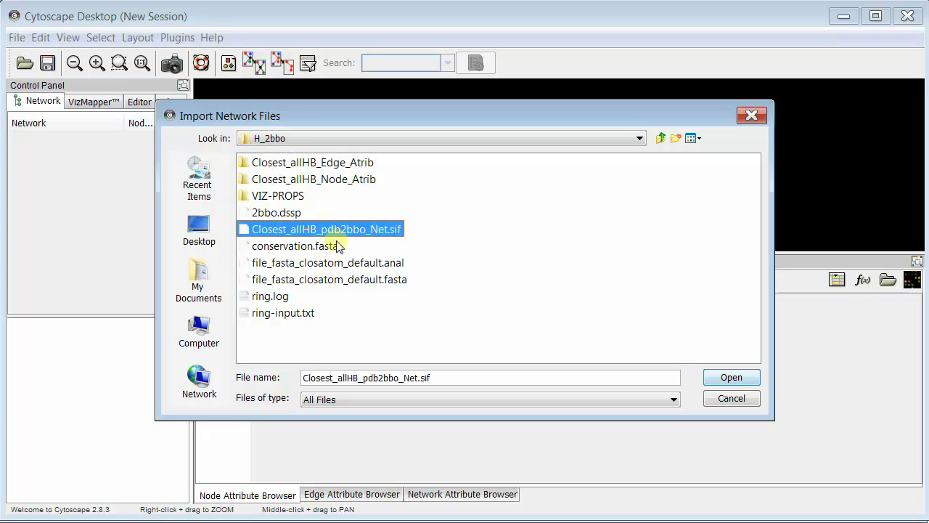
{"action": "left_click", "coordinate": [712, 380]}
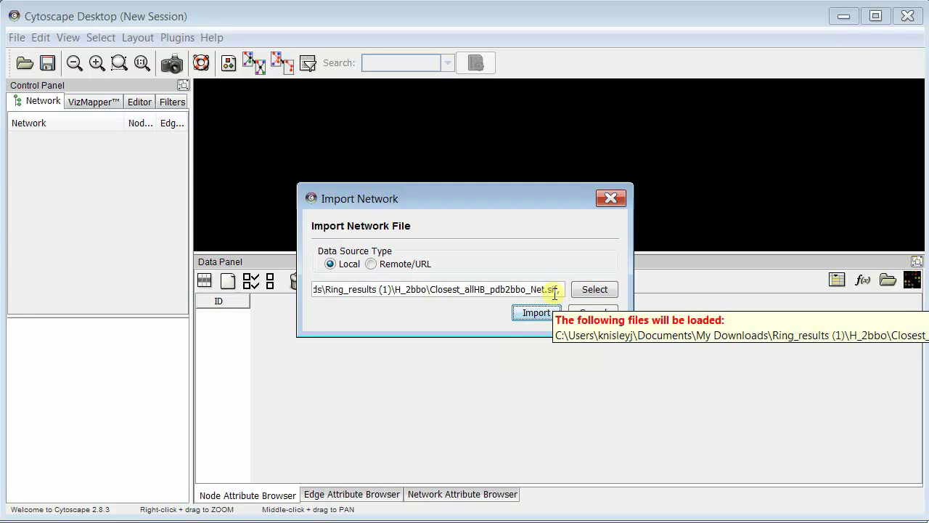
{"action": "left_click", "coordinate": [528, 312]}
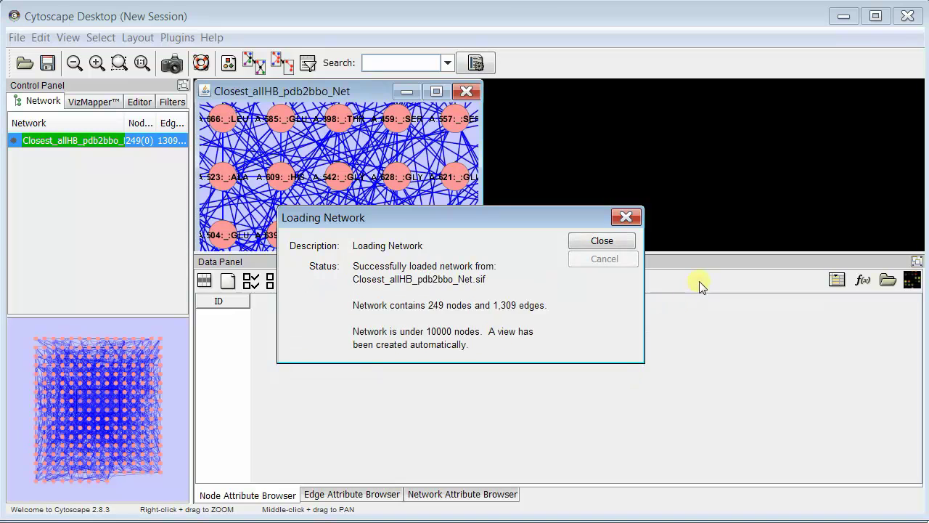
Dismiss the loading summary, hide the data panel, and maximize the network window.
{"action": "left_click", "coordinate": [616, 247]}
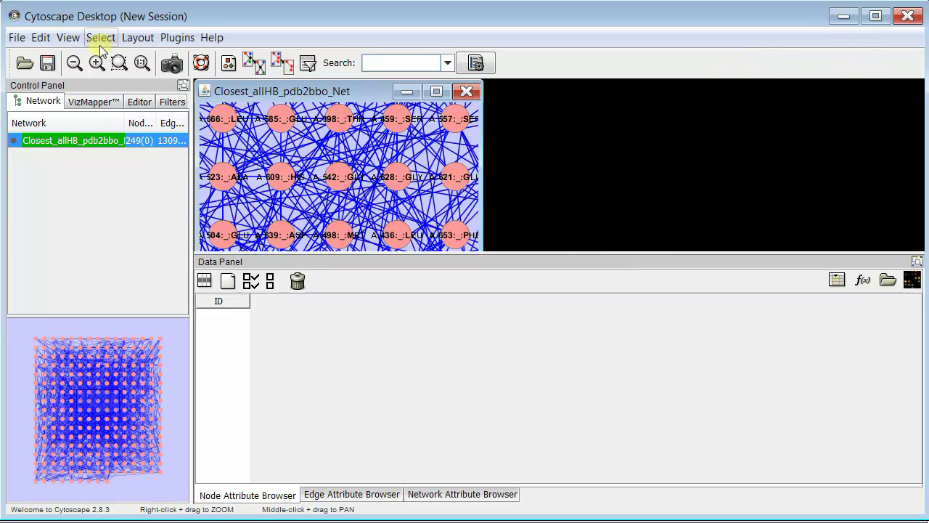
{"action": "left_click", "coordinate": [71, 39]}
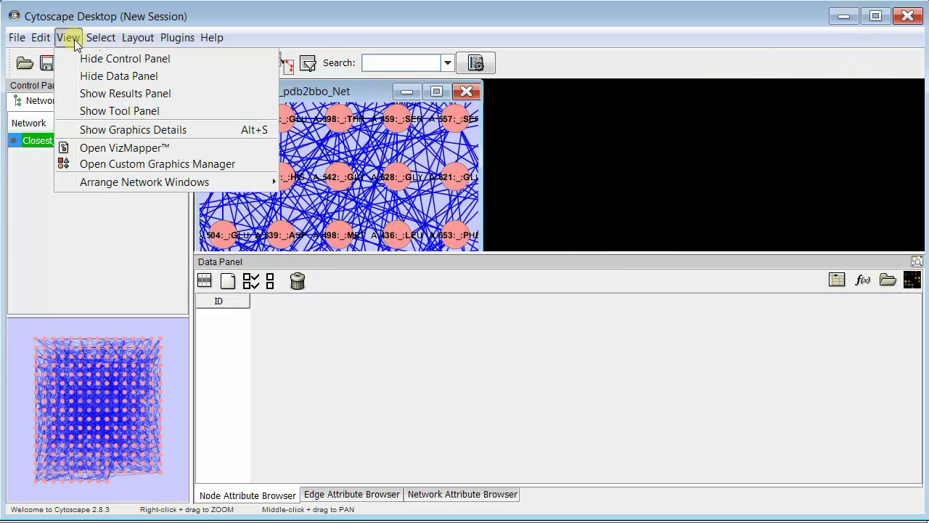
{"action": "left_click", "coordinate": [124, 76]}
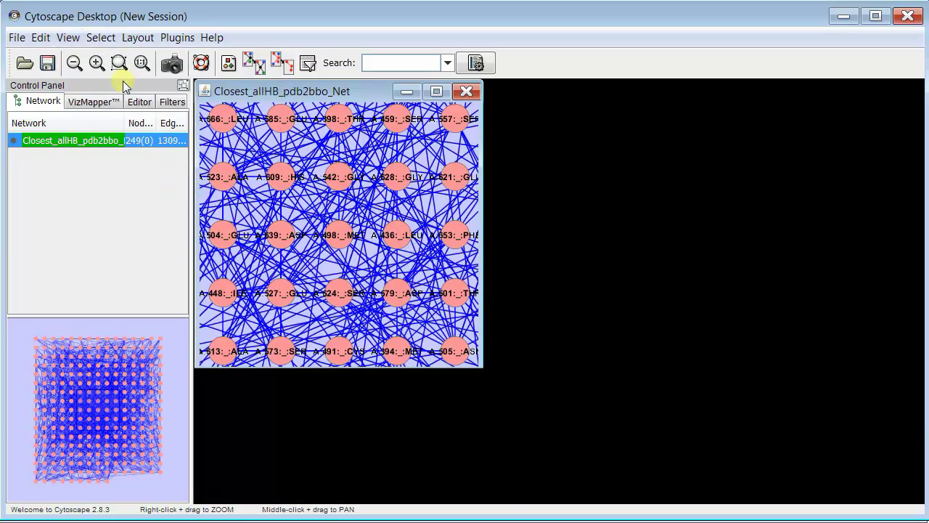
{"action": "left_click", "coordinate": [437, 91]}
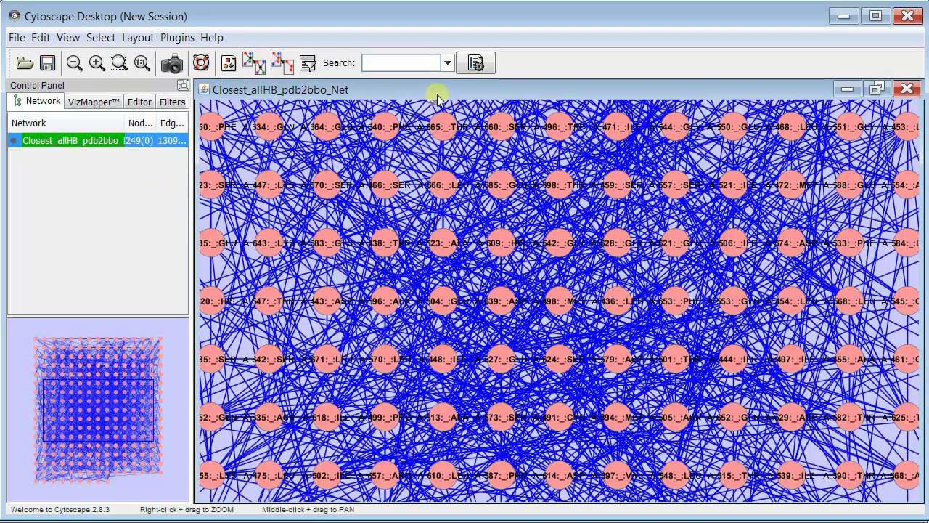
Apply the yFiles Organic layout to the residue network.
{"action": "left_click", "coordinate": [137, 38]}
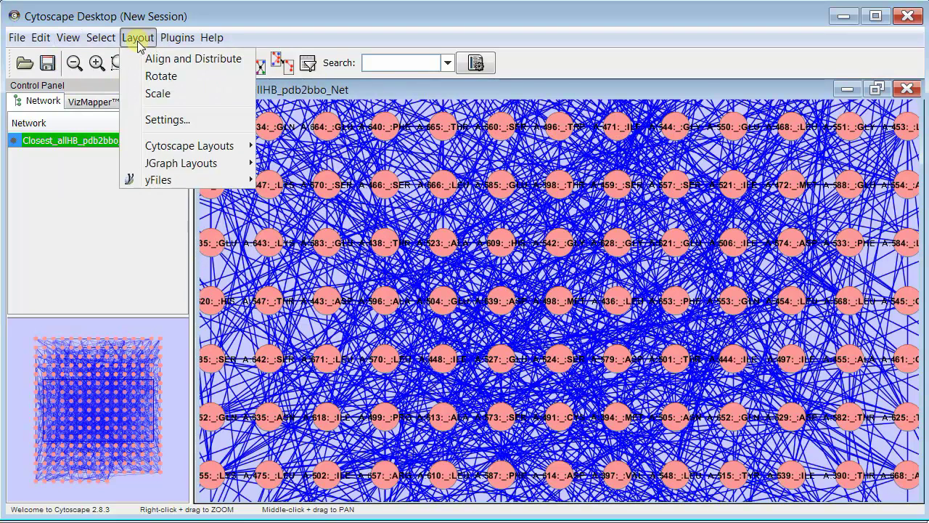
{"action": "mouse_move", "coordinate": [222, 186]}
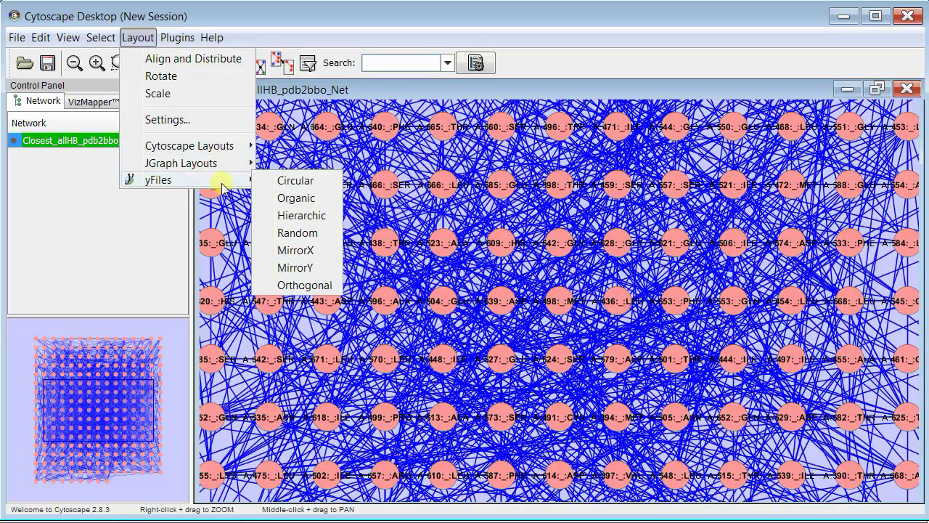
{"action": "left_click", "coordinate": [297, 198]}
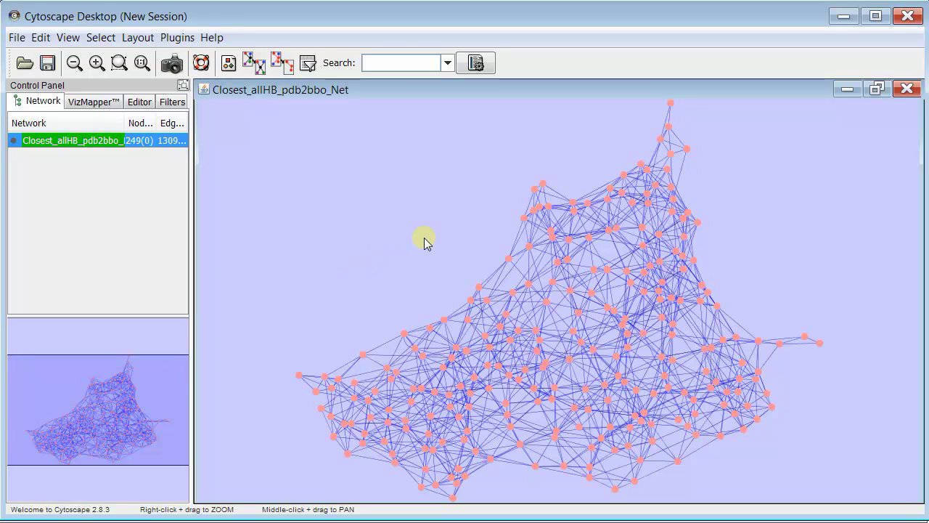
Zoom into the network until residue labels like A:557:_:SER are readable, and pan to another region.
{"action": "left_click_drag", "start_coordinate": [425, 247], "coordinate": [297, 2]}
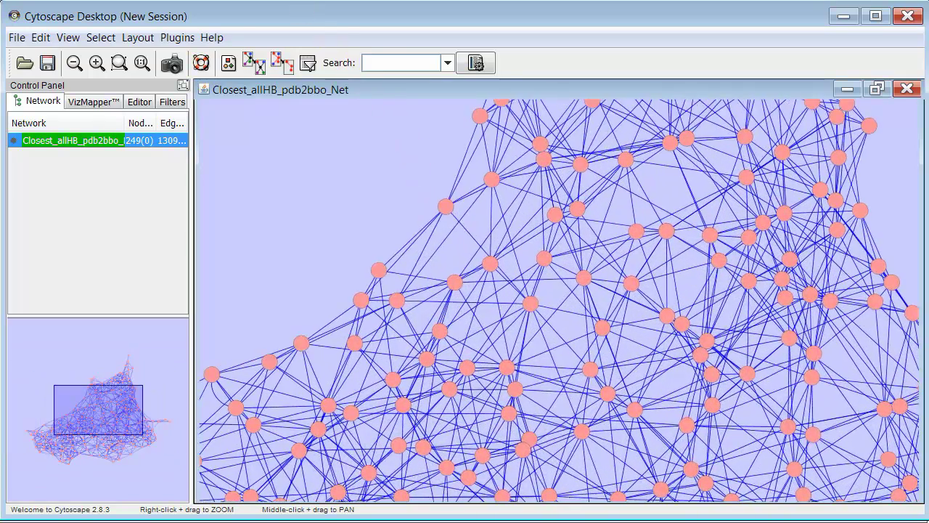
{"action": "scroll", "coordinate": [230, 229], "scroll_direction": "up", "scroll_amount": 3}
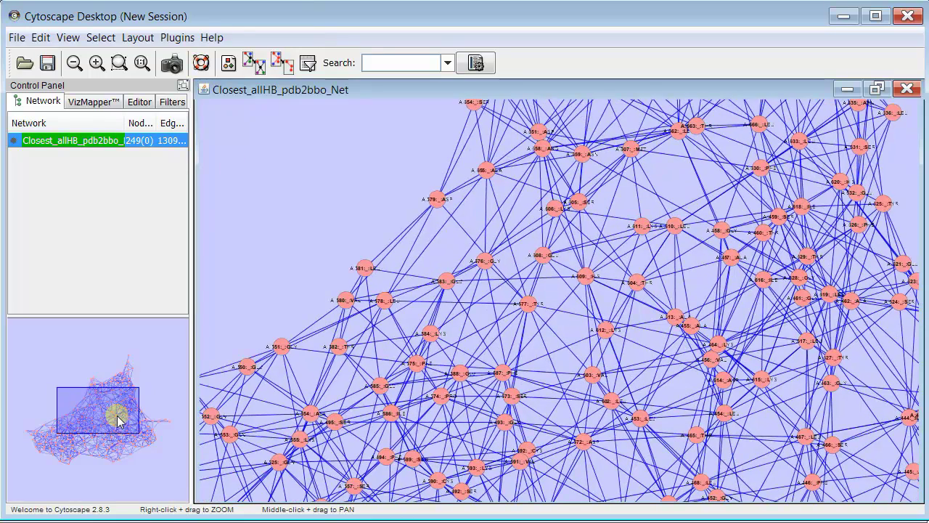
{"action": "mouse_move", "coordinate": [118, 414]}
{"action": "left_mouse_down"}
{"action": "mouse_move", "coordinate": [134, 430]}
{"action": "mouse_move", "coordinate": [134, 419]}
{"action": "mouse_move", "coordinate": [118, 414]}
{"action": "left_mouse_up"}
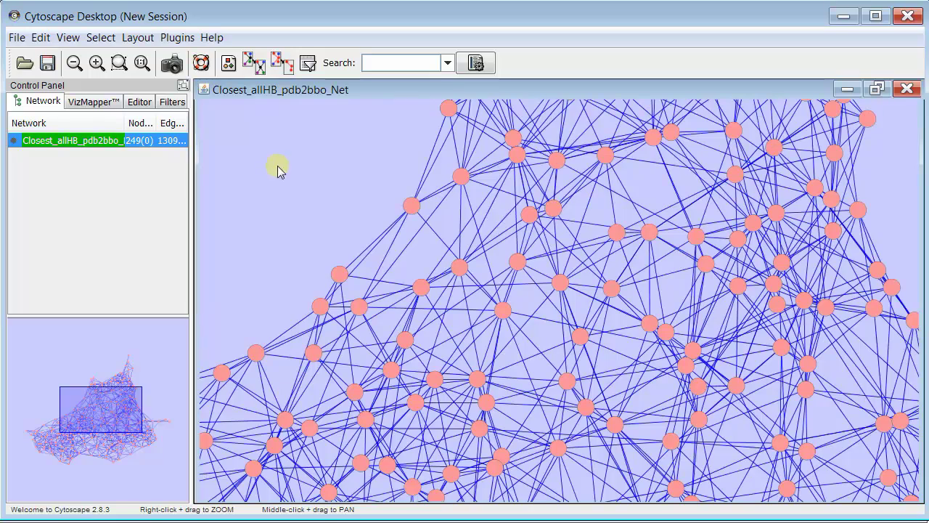
{"action": "scroll", "coordinate": [234, 133], "scroll_direction": "up", "scroll_amount": 2}
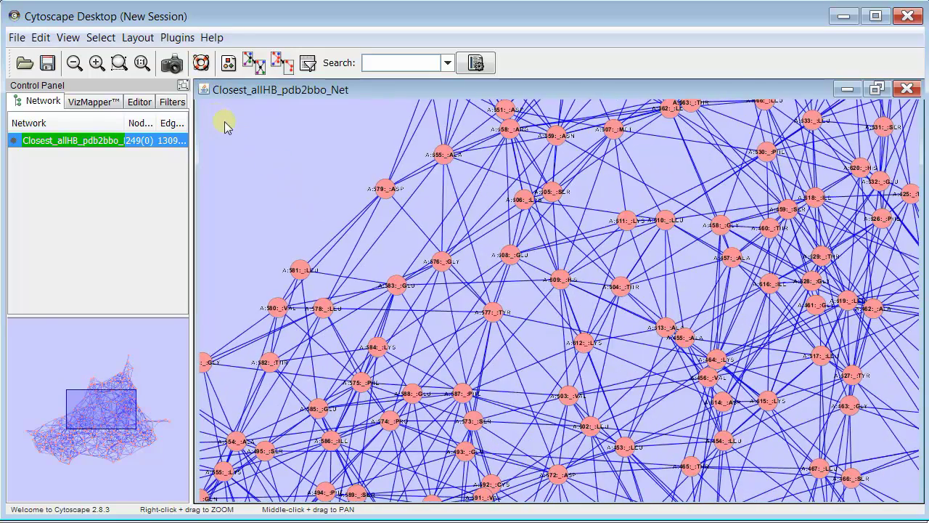
{"action": "scroll", "coordinate": [636, 354], "scroll_direction": "up", "scroll_amount": 5}
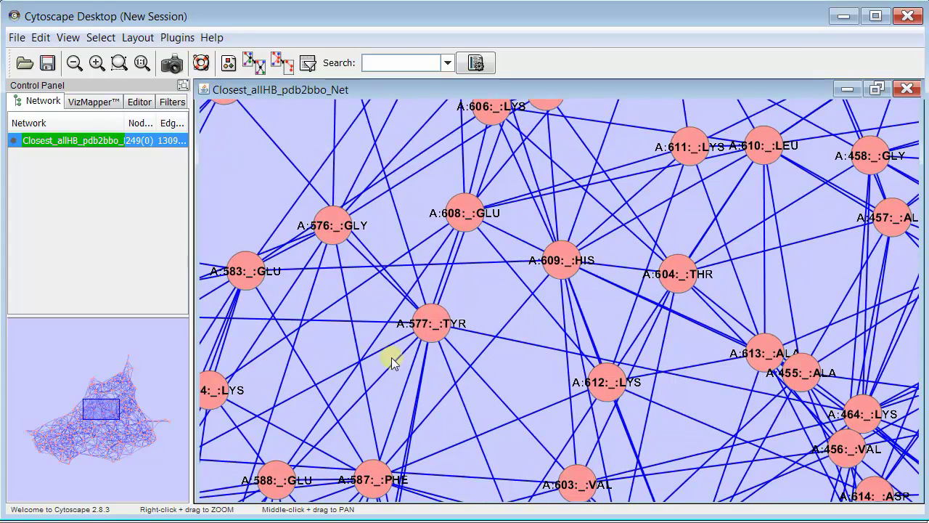
{"action": "left_click_drag", "start_coordinate": [103, 416], "coordinate": [85, 436]}
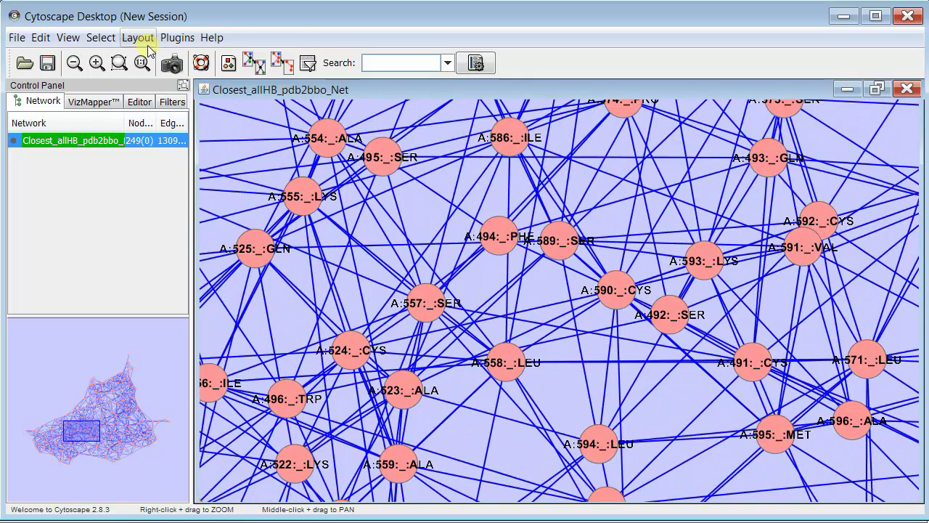
Load PDB 2bbo into Chimera via RINalyzer's Open structure by PDB ID, then narrow the Cytoscape window beside it.
{"action": "left_click", "coordinate": [176, 38]}
{"action": "mouse_move", "coordinate": [280, 137]}
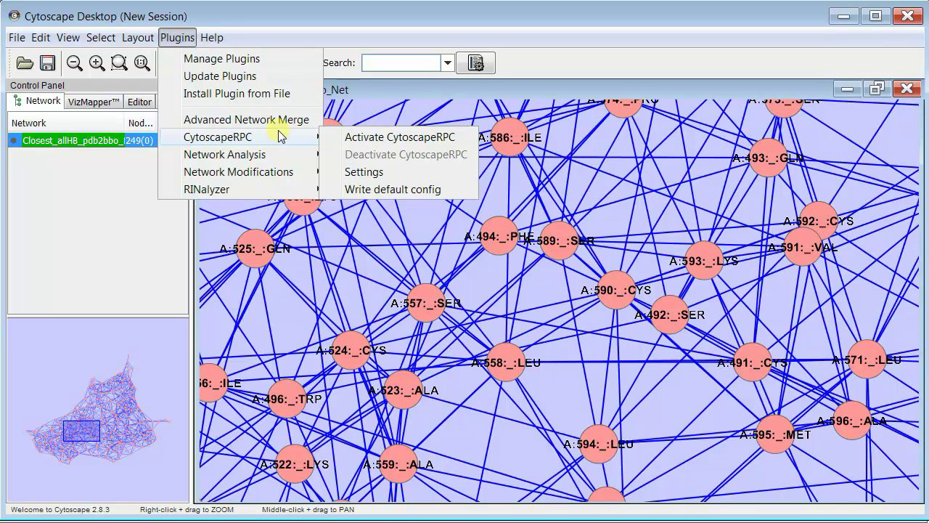
{"action": "mouse_move", "coordinate": [299, 190]}
{"action": "mouse_move", "coordinate": [412, 196]}
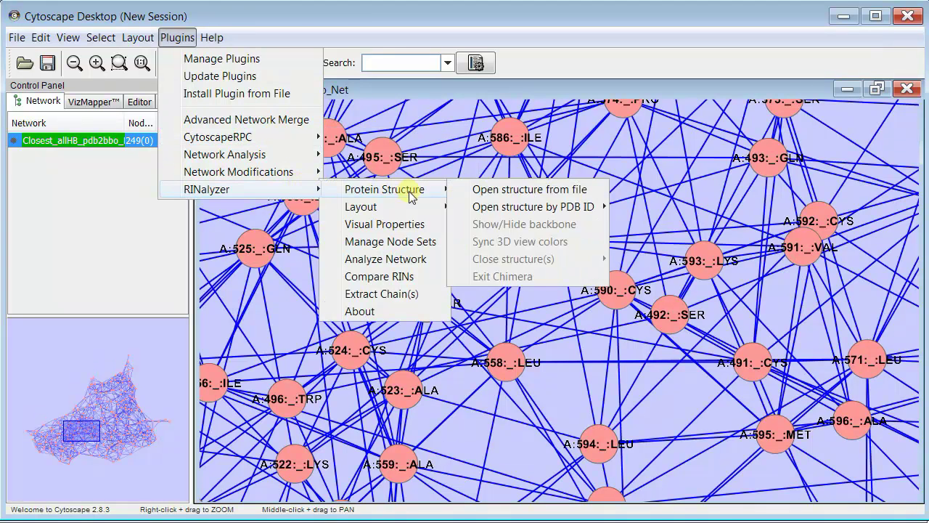
{"action": "mouse_move", "coordinate": [551, 209]}
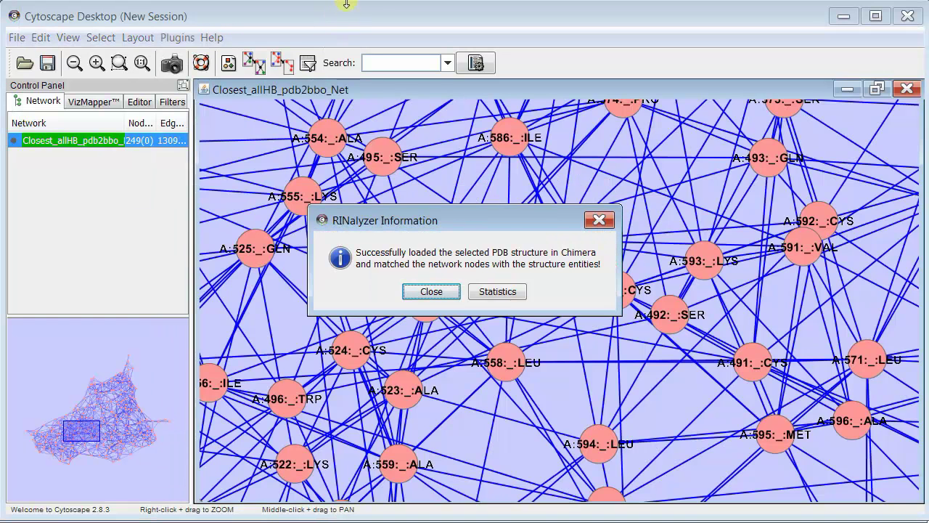
{"action": "left_click", "coordinate": [431, 291]}
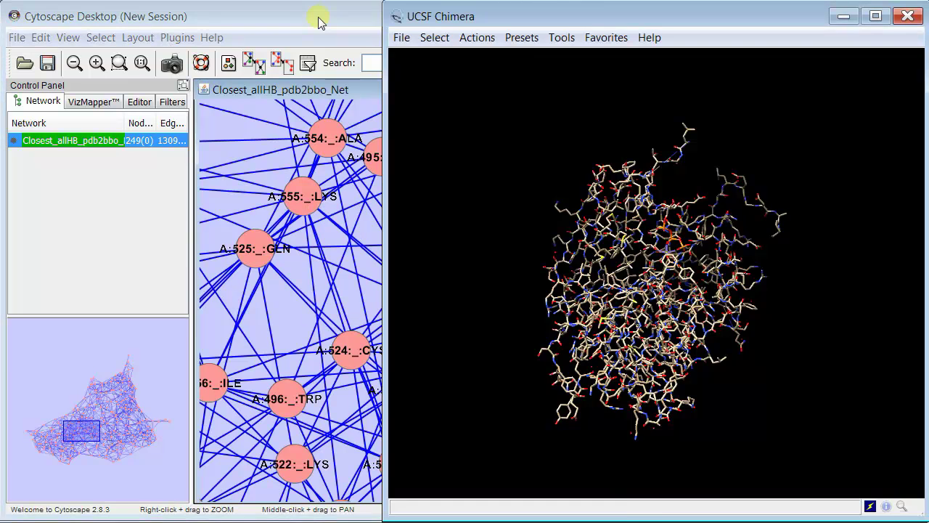
{"action": "left_click", "coordinate": [319, 22]}
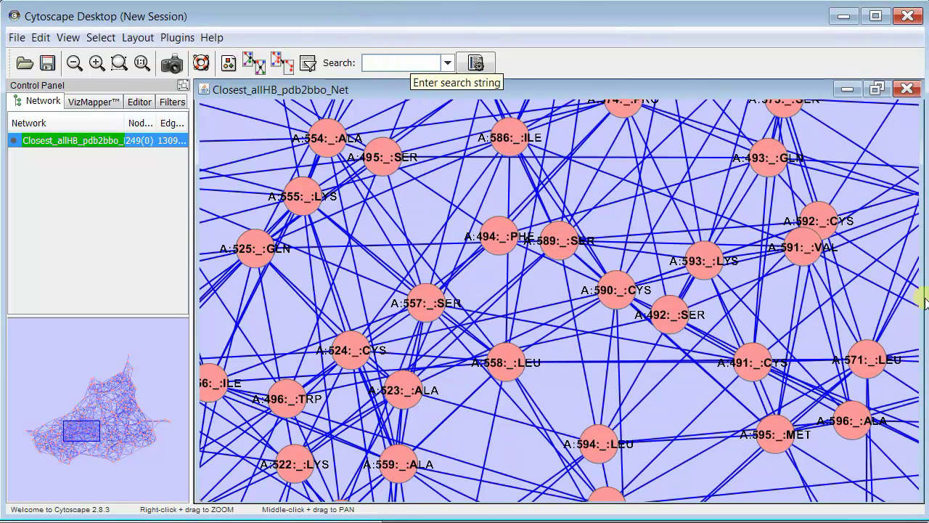
{"action": "left_click_drag", "start_coordinate": [924, 301], "coordinate": [696, 288]}
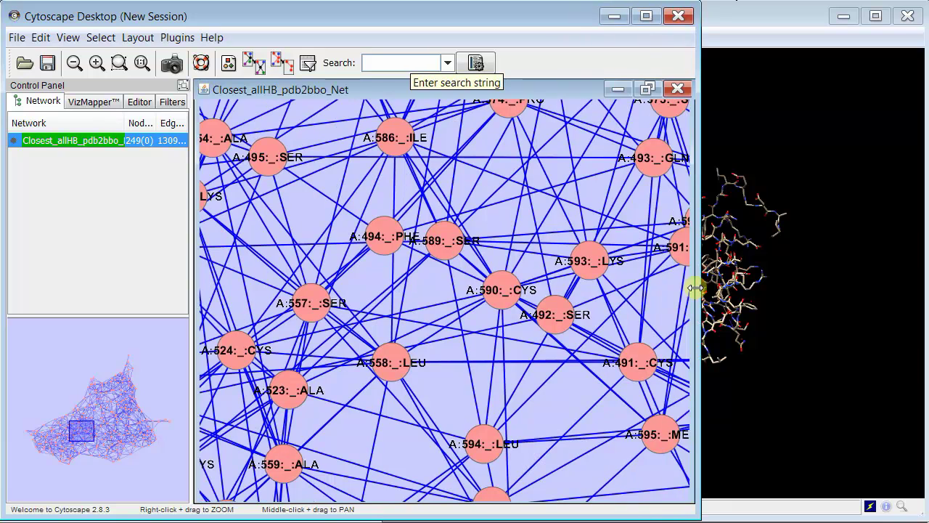
Apply RINalyzer's RIN Layout to the residue network.
{"action": "left_click", "coordinate": [179, 39]}
{"action": "mouse_move", "coordinate": [247, 191]}
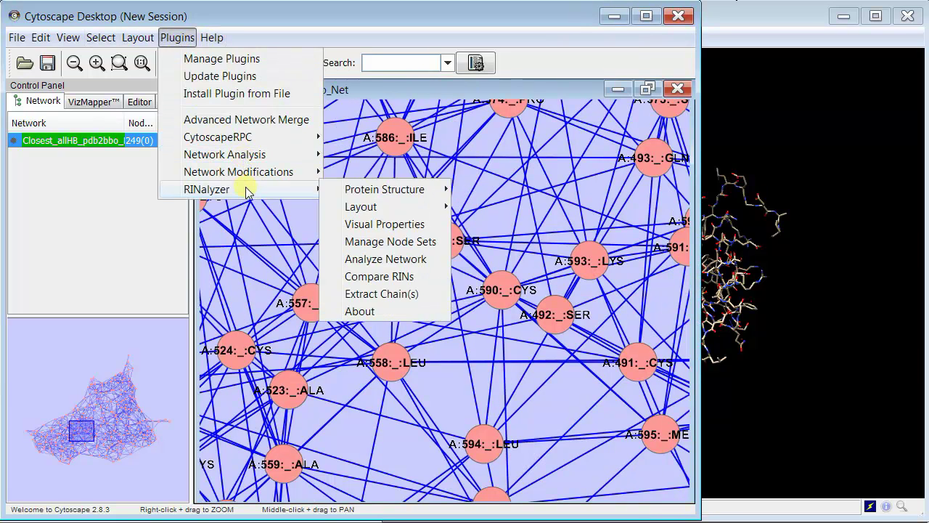
{"action": "mouse_move", "coordinate": [403, 211]}
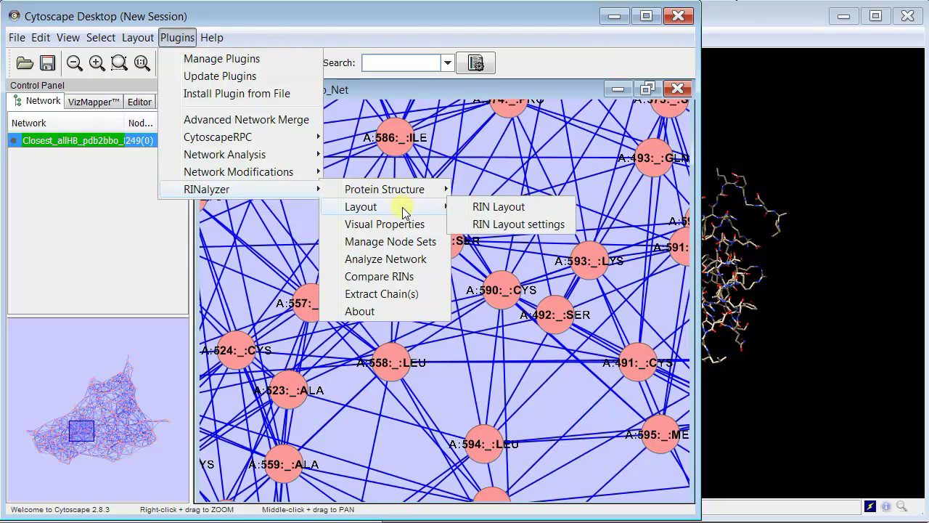
{"action": "left_click", "coordinate": [514, 208]}
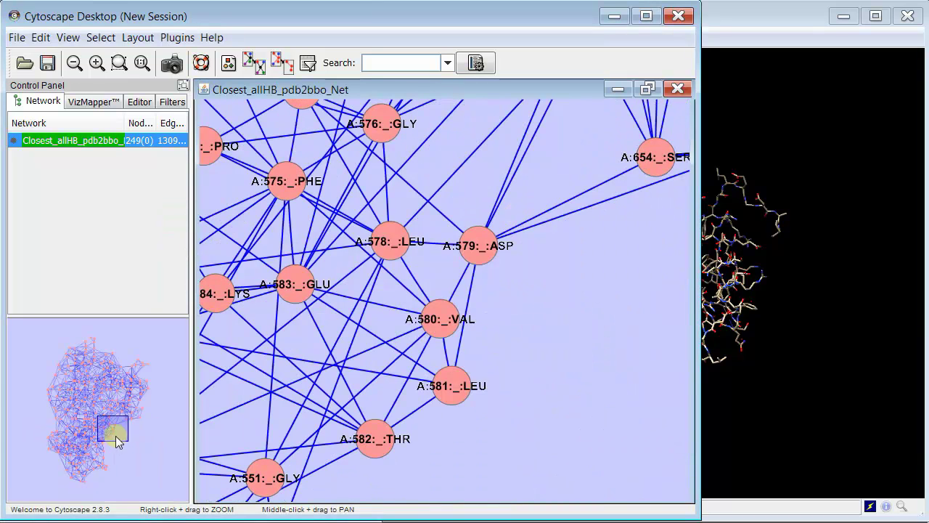
Pan and zoom out to view the whole RIN-layout network.
{"action": "left_click_drag", "start_coordinate": [118, 432], "coordinate": [105, 416]}
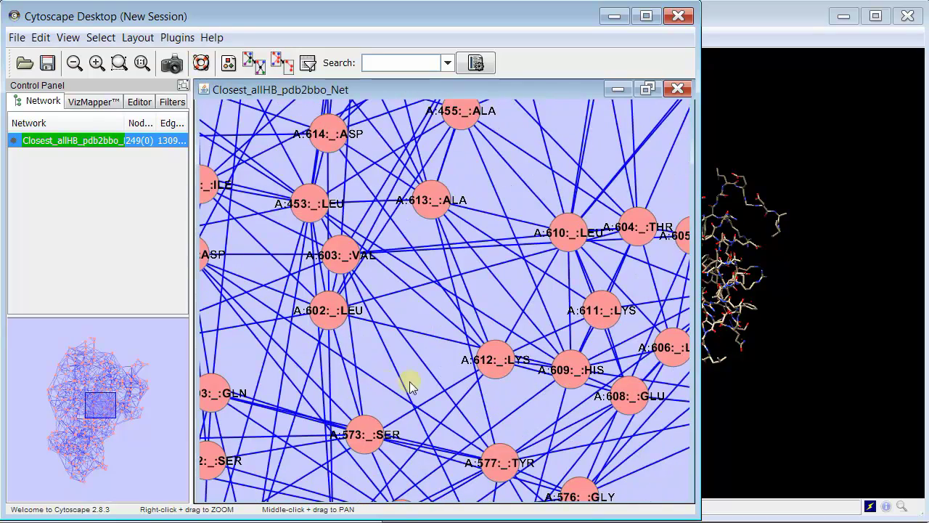
{"action": "scroll", "coordinate": [412, 380], "scroll_direction": "down", "scroll_amount": 3}
{"action": "scroll", "coordinate": [410, 383], "scroll_direction": "down", "scroll_amount": 5}
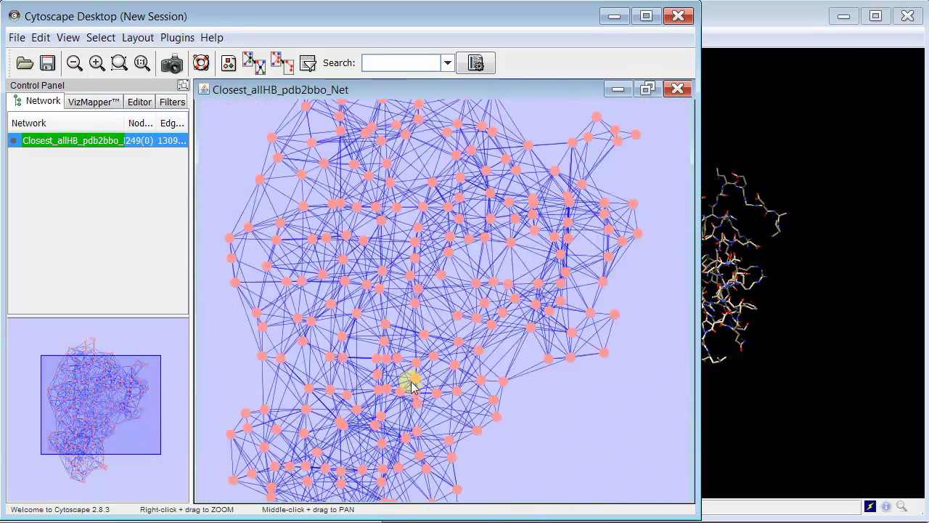
{"action": "scroll", "coordinate": [410, 385], "scroll_direction": "up", "scroll_amount": 1}
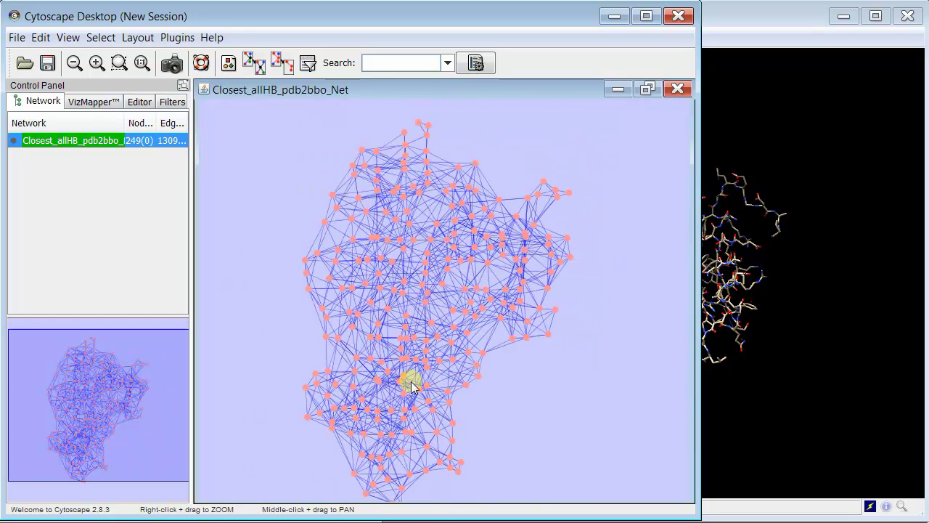
Select residue A:573:_:SER and show the protein backbone with RINalyzer's Show backbone.
{"action": "left_click", "coordinate": [430, 326]}
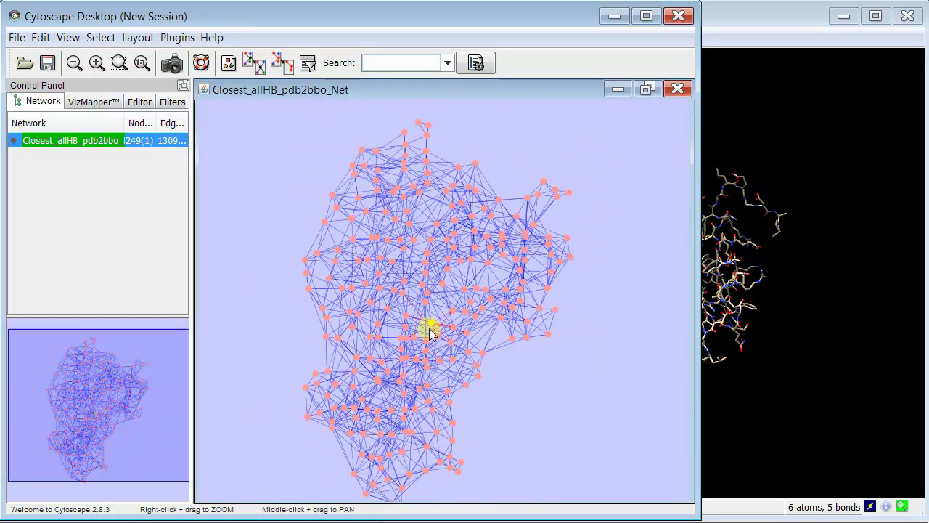
{"action": "right_click", "coordinate": [431, 327]}
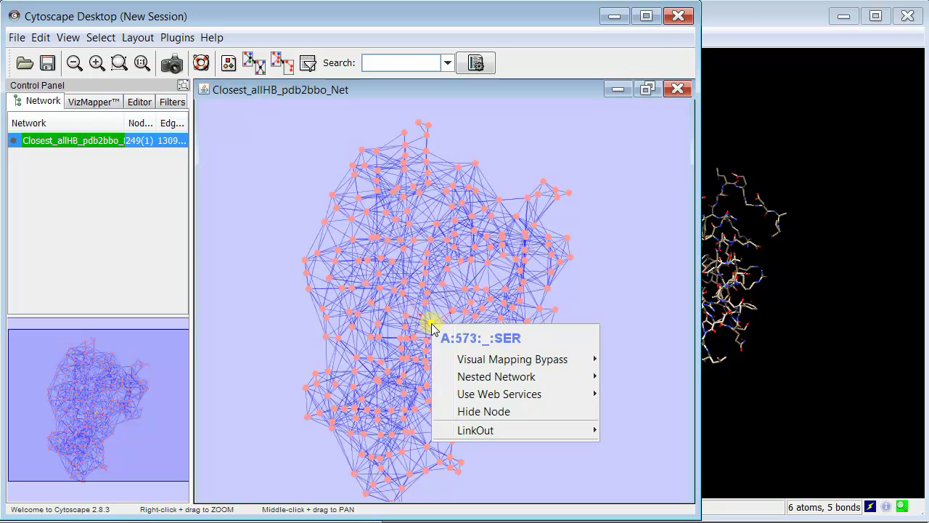
{"action": "left_click", "coordinate": [269, 320]}
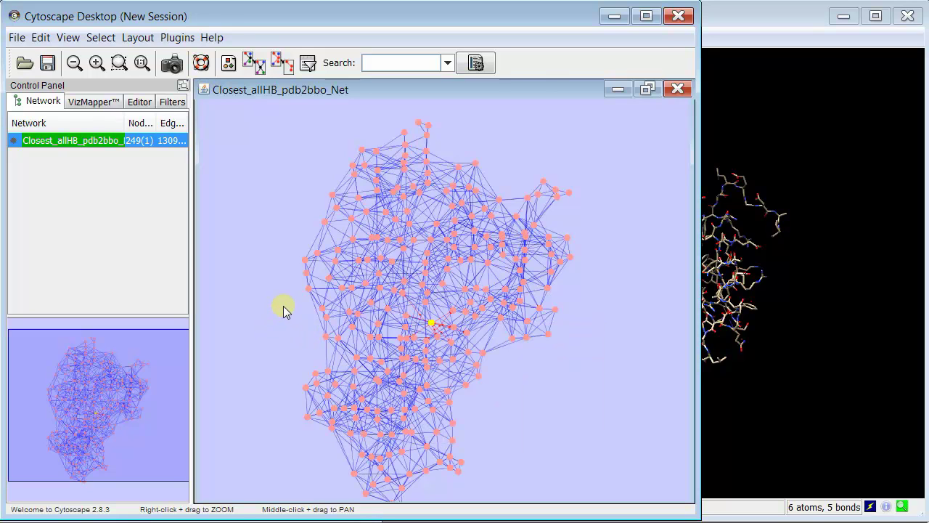
{"action": "left_click", "coordinate": [179, 37]}
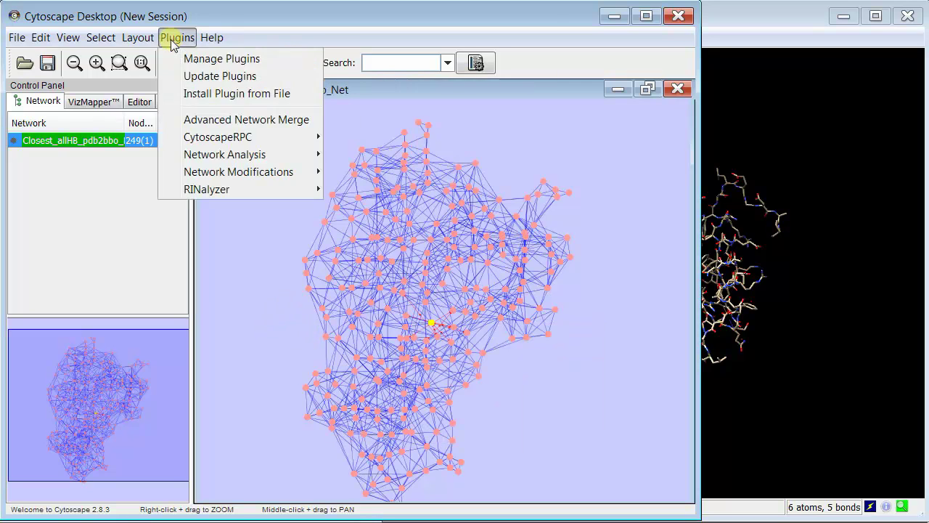
{"action": "mouse_move", "coordinate": [254, 187]}
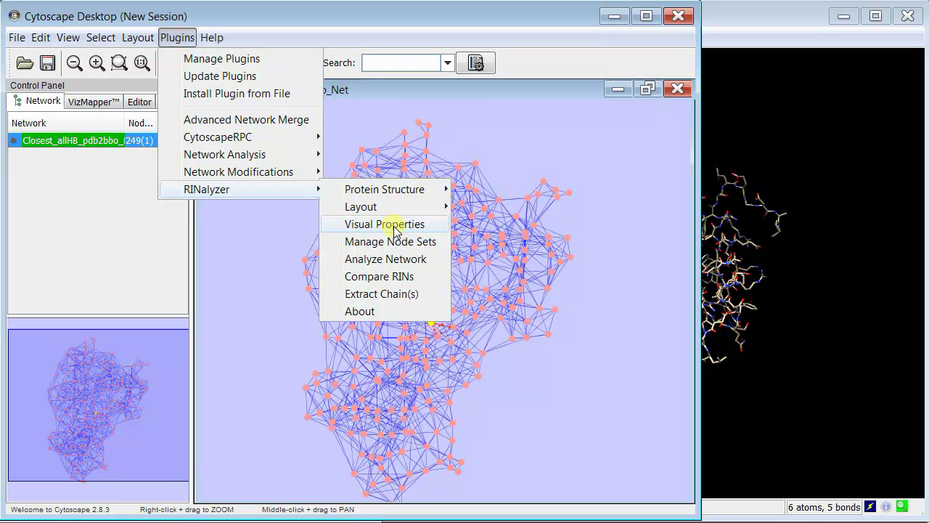
{"action": "mouse_move", "coordinate": [408, 209]}
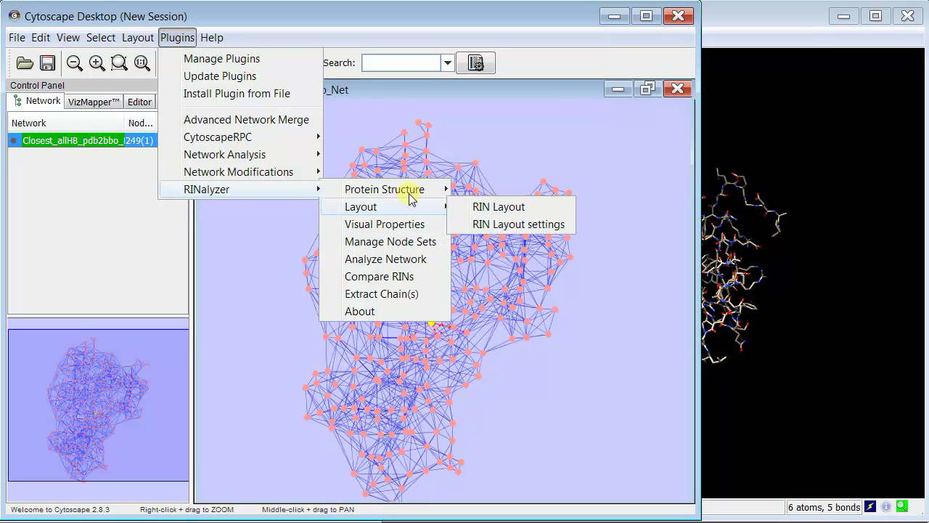
{"action": "mouse_move", "coordinate": [411, 192]}
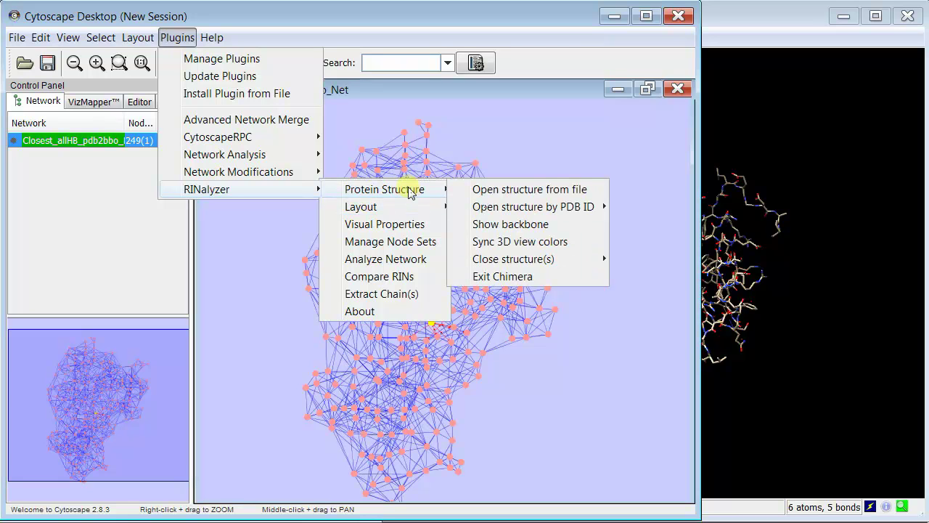
{"action": "left_click", "coordinate": [505, 225]}
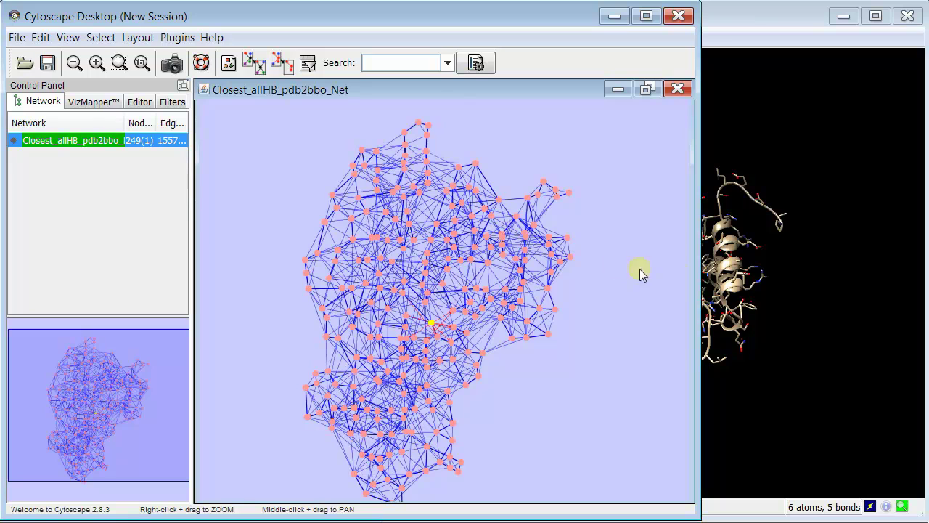
{"action": "left_click", "coordinate": [613, 313]}
Rotate the 2bbo ribbon model in Chimera, then return to the network window.
{"action": "left_click", "coordinate": [759, 20]}
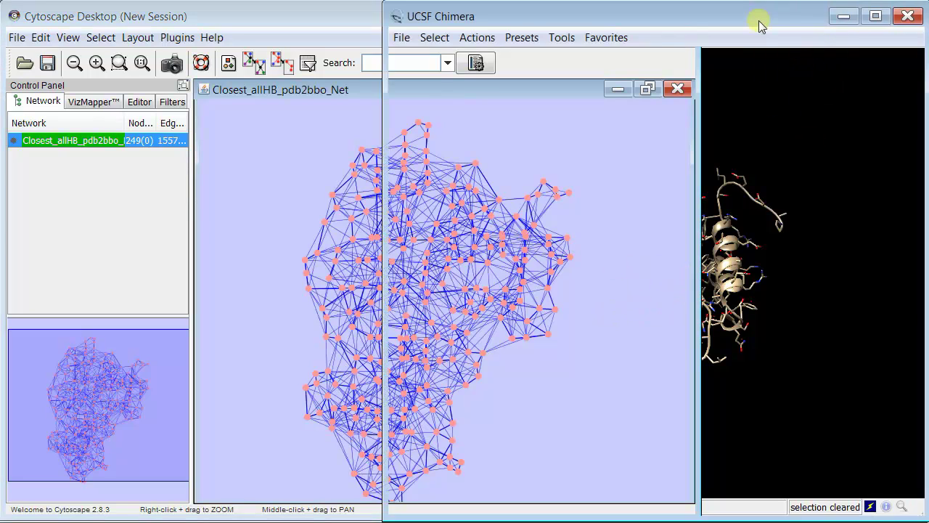
{"action": "left_click_drag", "start_coordinate": [685, 257], "coordinate": [634, 207]}
{"action": "left_click", "coordinate": [276, 16]}
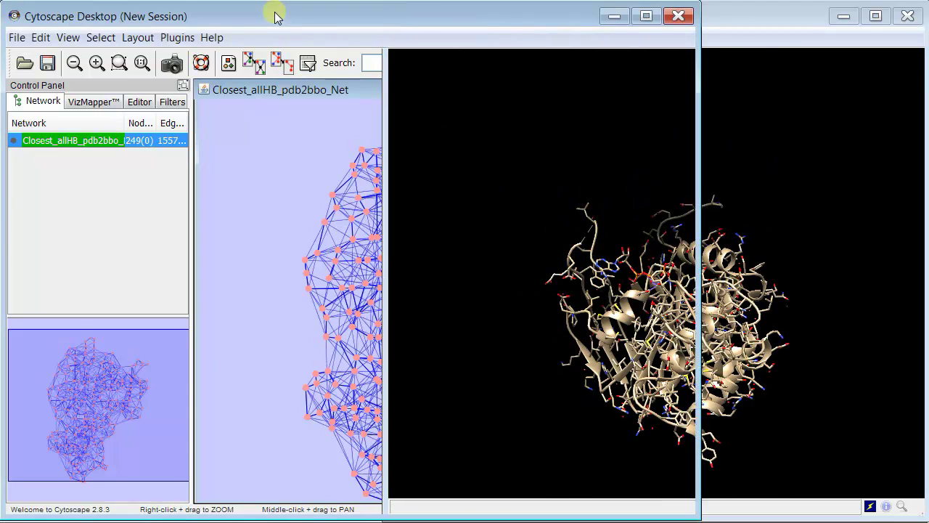